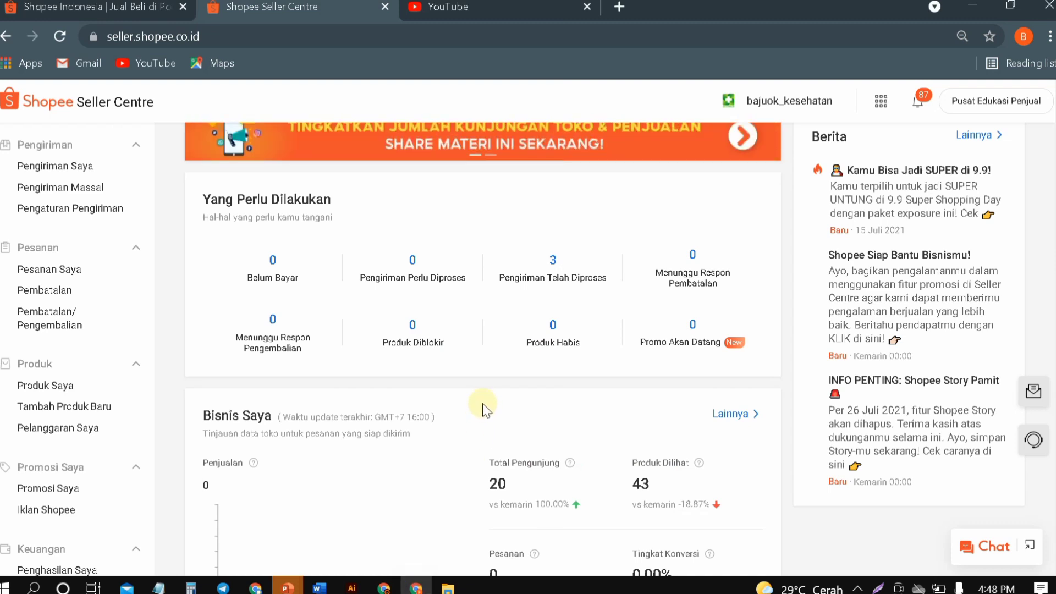
scroll(483, 405, down, 2)
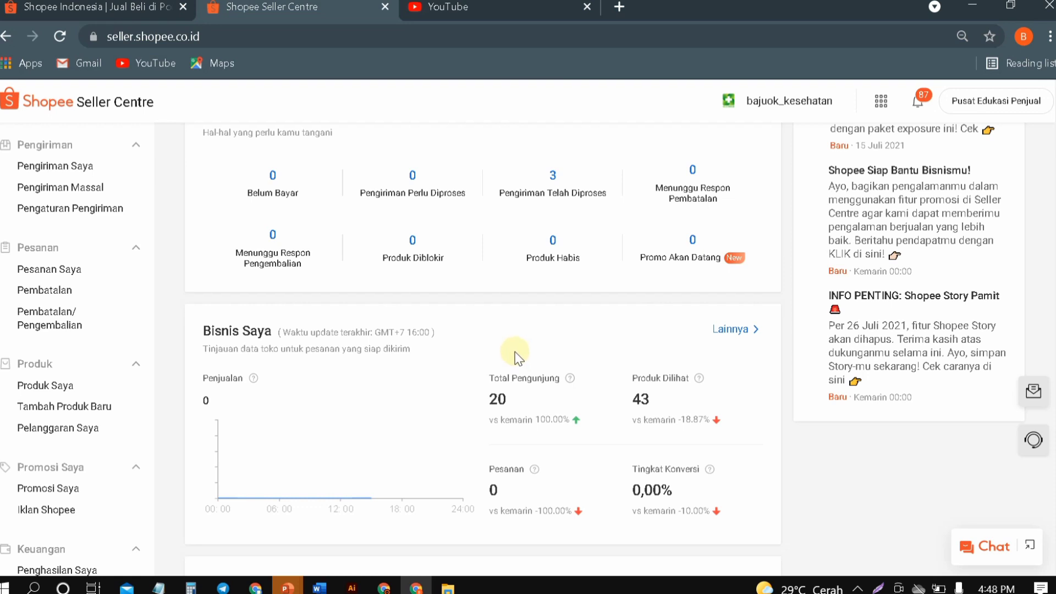
scroll(517, 358, up, 2)
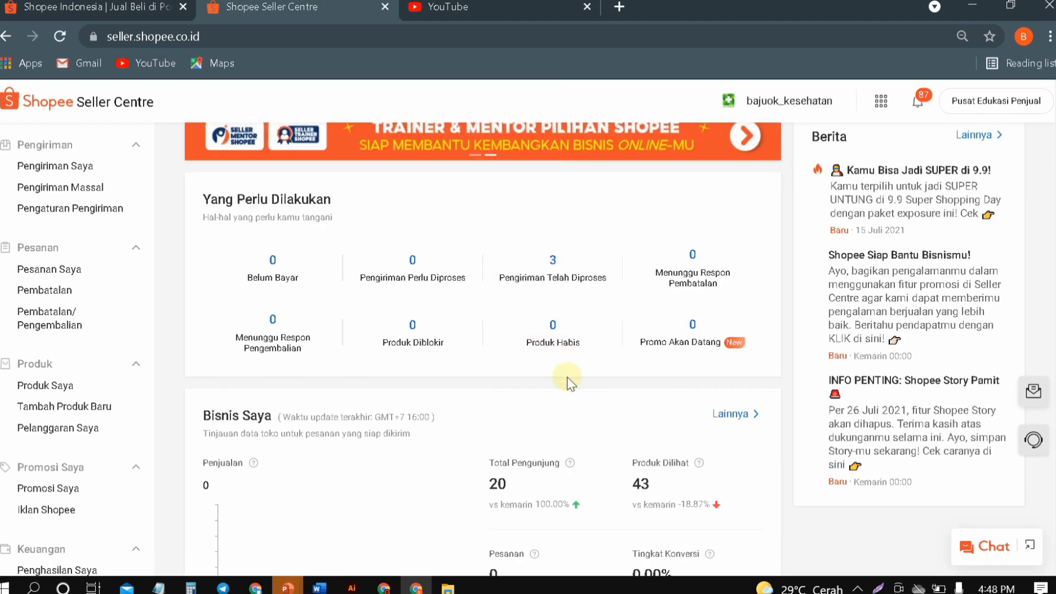
scroll(566, 378, down, 2)
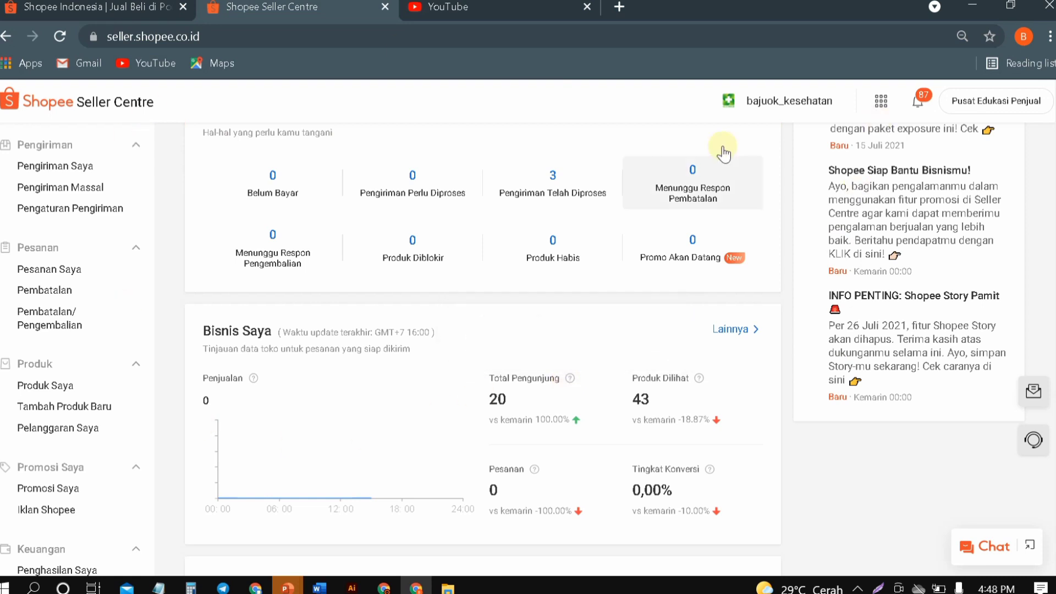
- Go to the store's Produk Saya list and start adding a new product
click(879, 104)
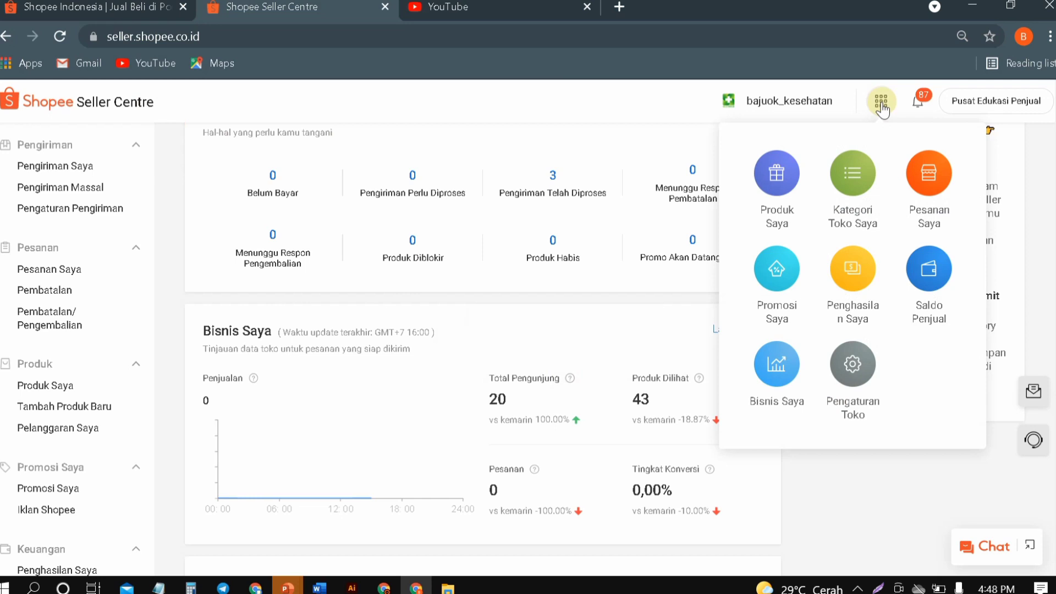
click(778, 173)
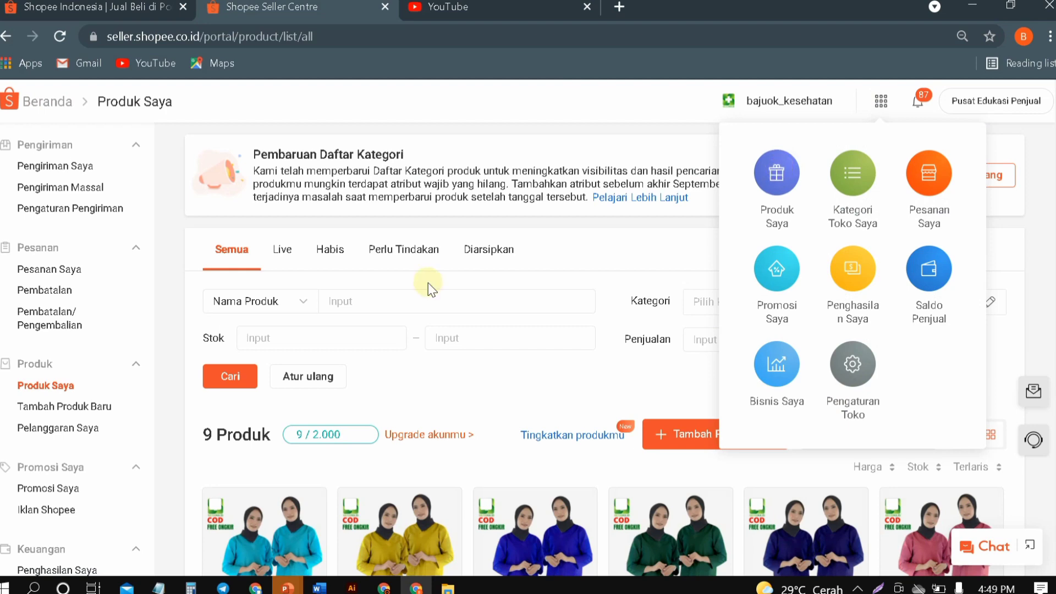
click(502, 330)
scroll(502, 332, down, 3)
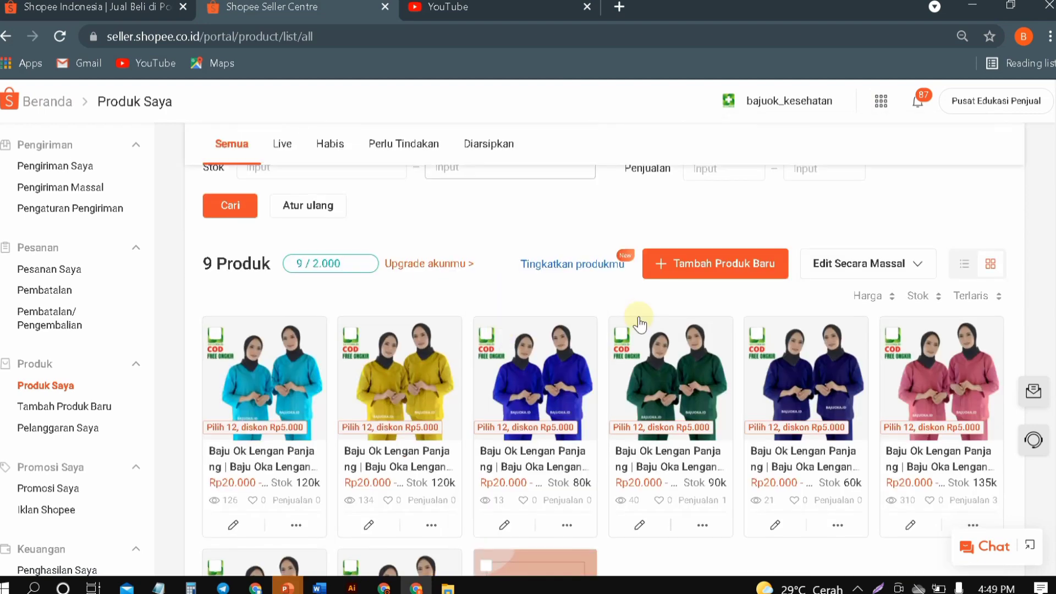
click(690, 269)
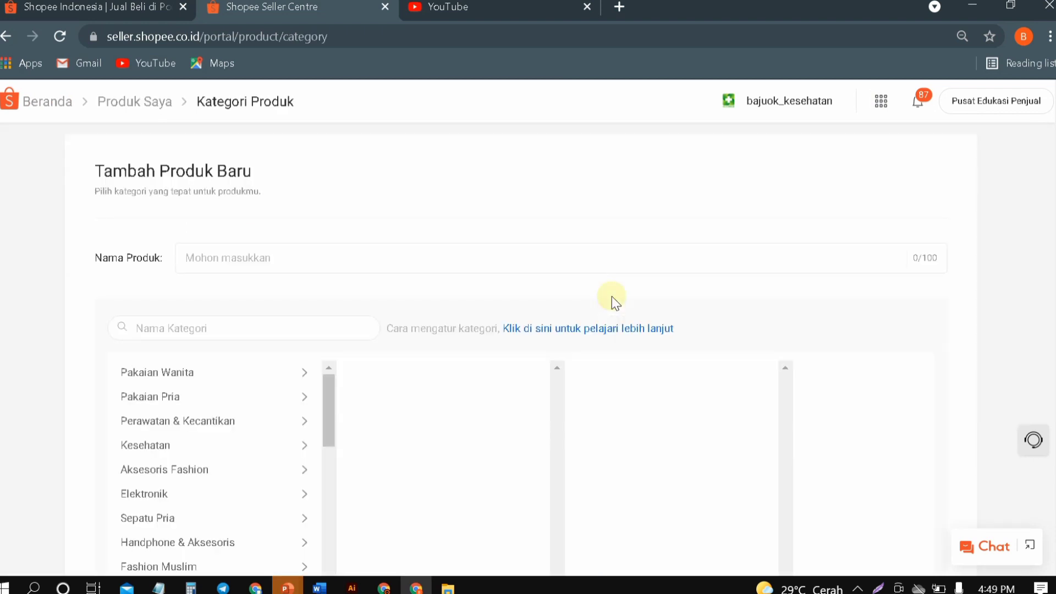
- Enter "Baju Oka Perawat Medis Jaga Malam Bahan American Drill" as the new product's name
click(281, 256)
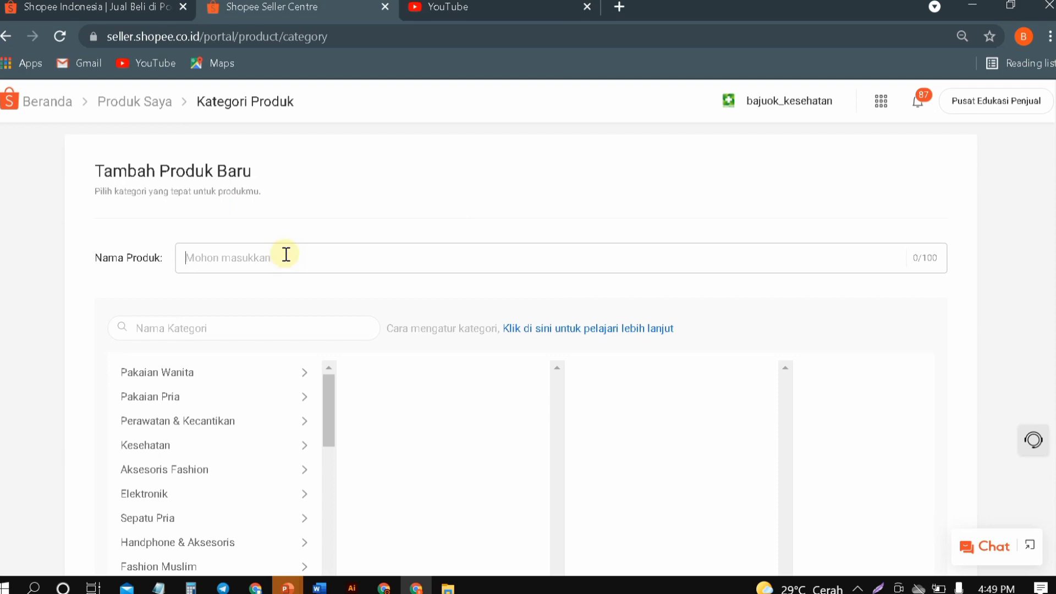
text(Baku)
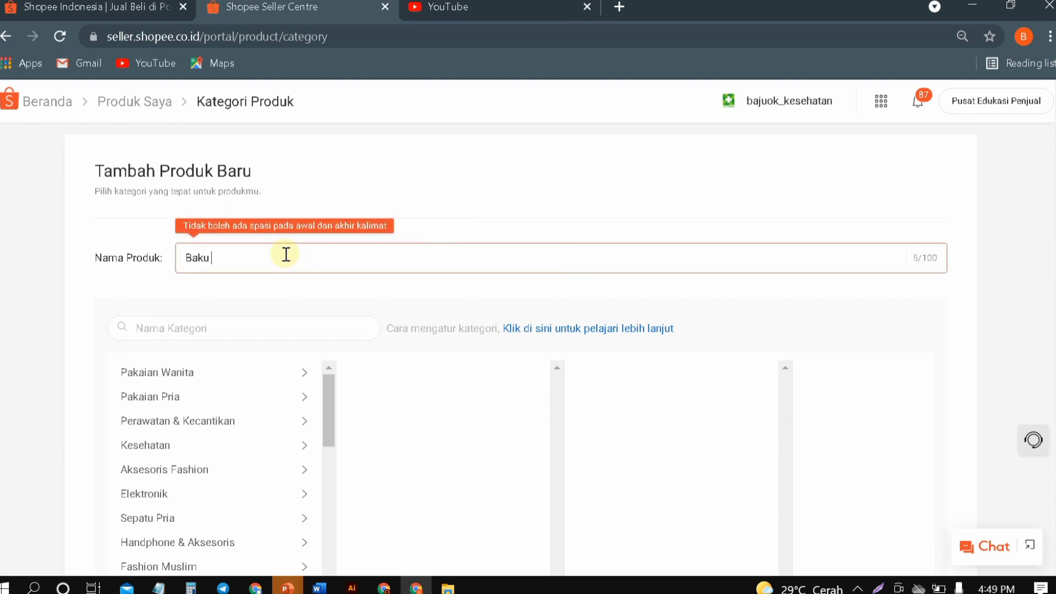
key(BackSpace)
key(BackSpace)
key(BackSpace)
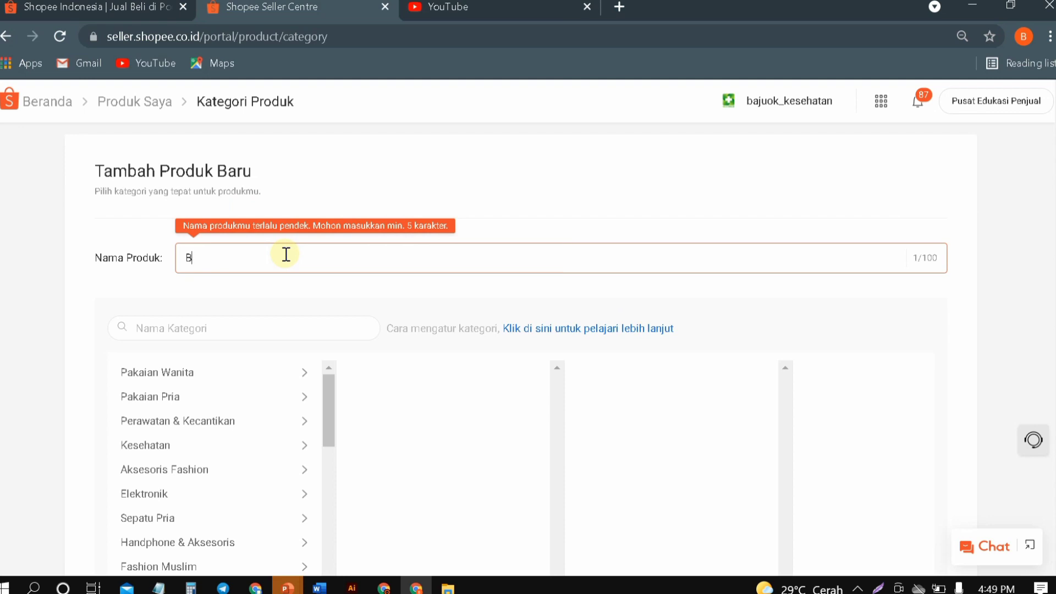
text(aju )
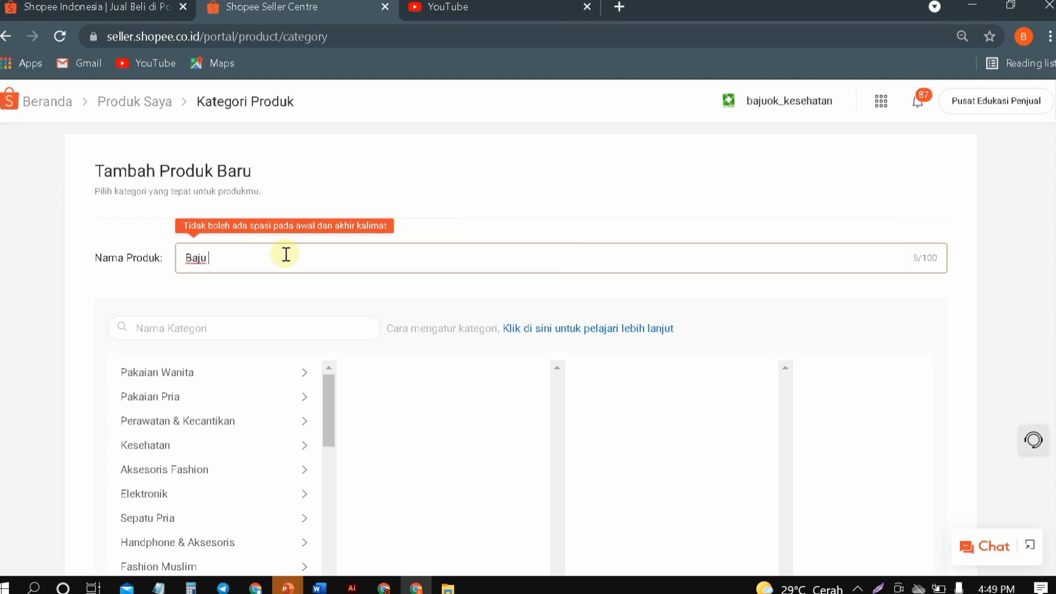
text(Oka p)
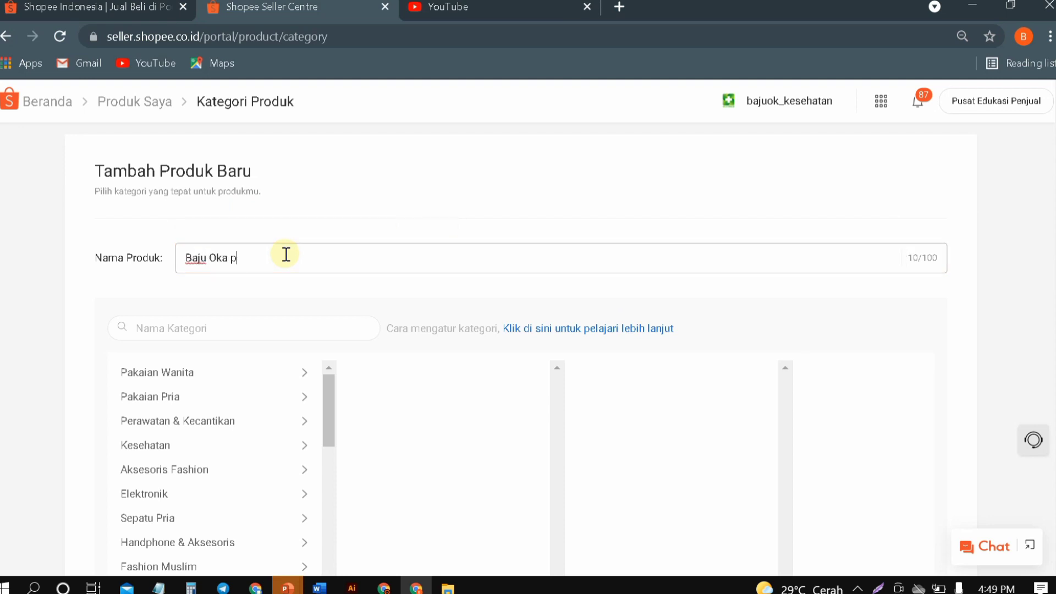
key(BackSpace)
text(Per)
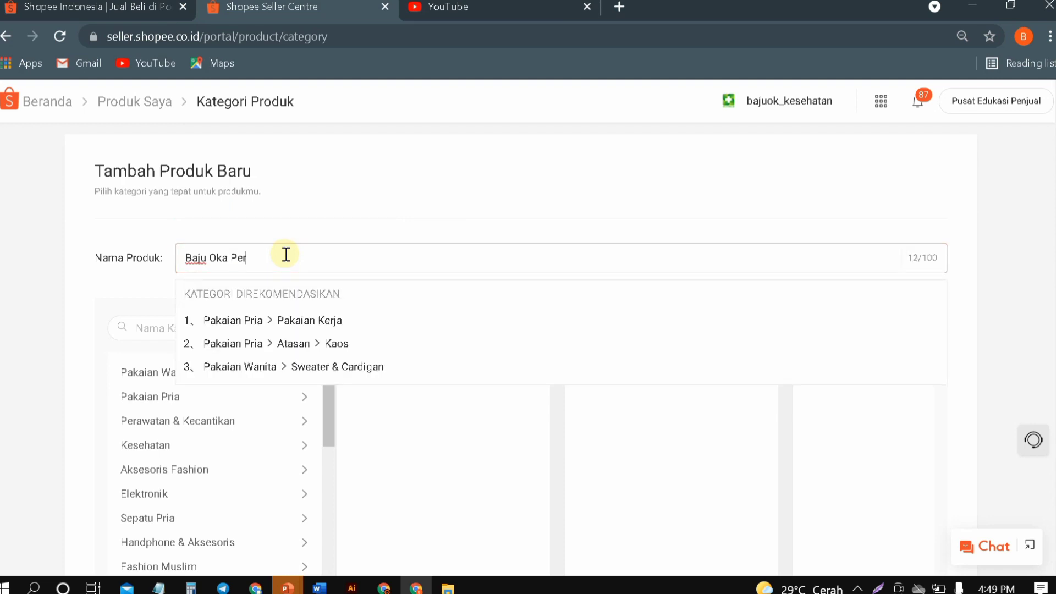
text(awat Medis )
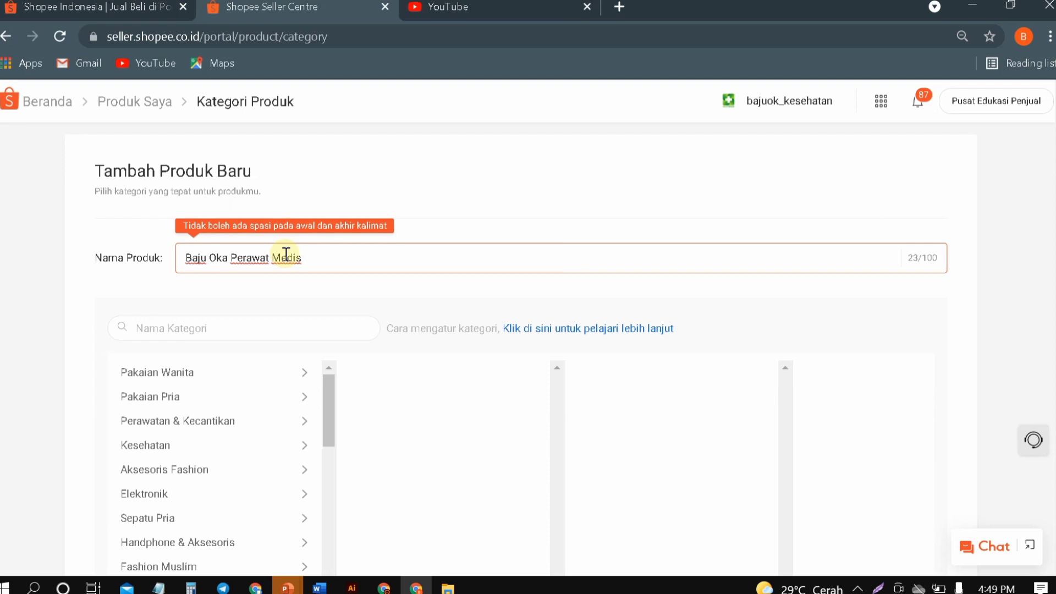
text(Jaga )
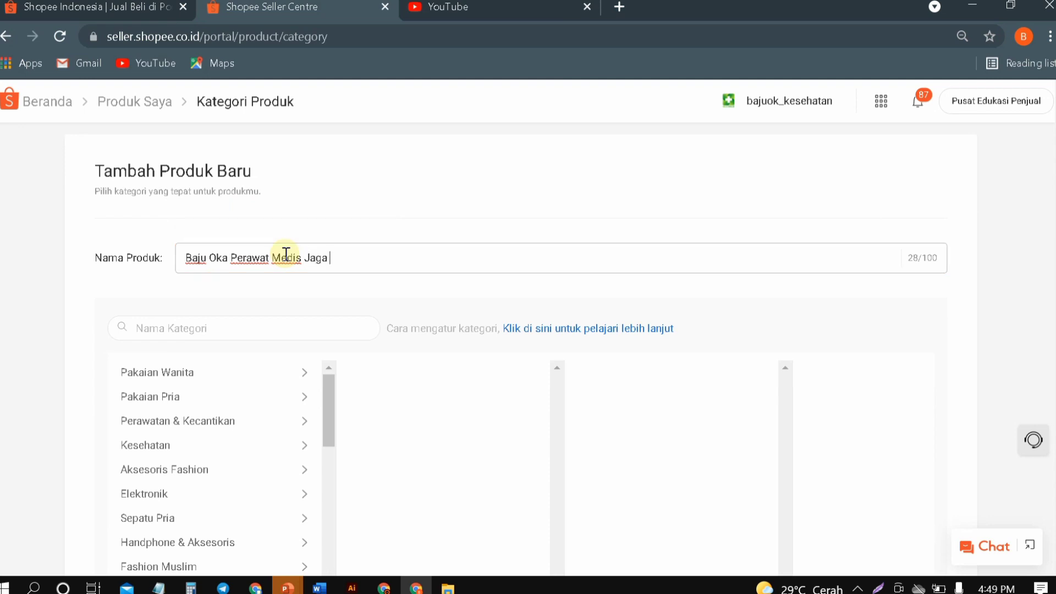
text(Malam )
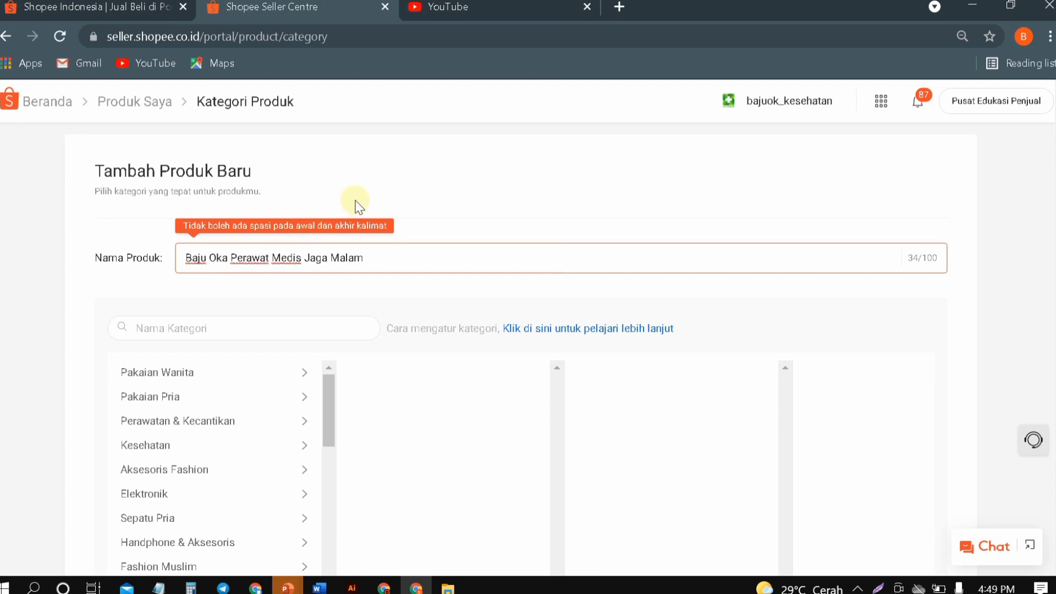
text(B)
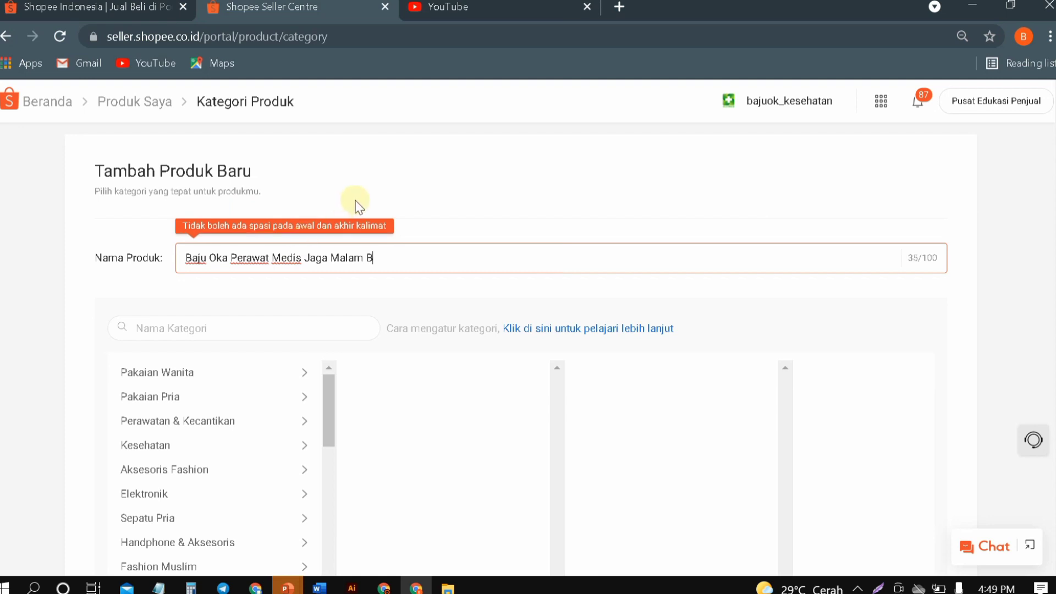
text(ahan Americ)
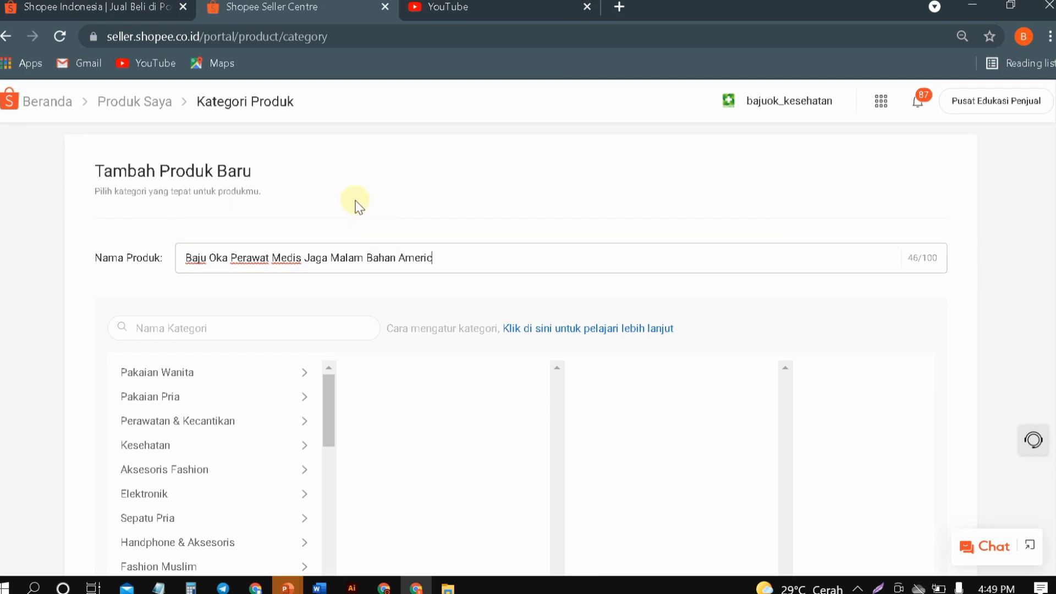
text(an Drill)
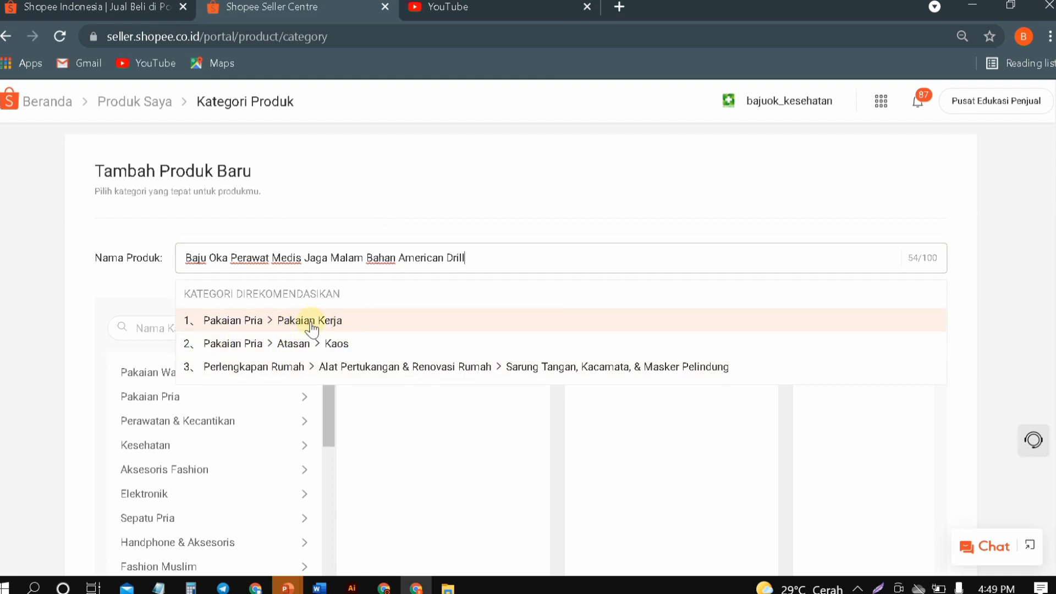
- Choose the category Pakaian Pria > Pakaian Kerja for the product and continue to the product details form
click(294, 418)
scroll(299, 413, down, 5)
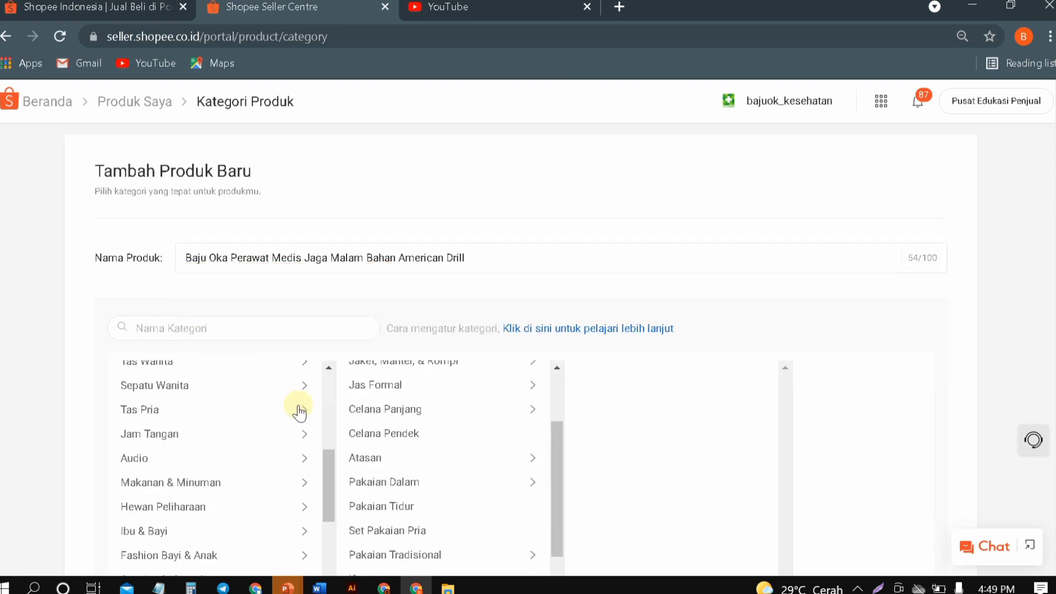
scroll(300, 412, down, 3)
scroll(490, 401, down, 5)
scroll(401, 431, down, 3)
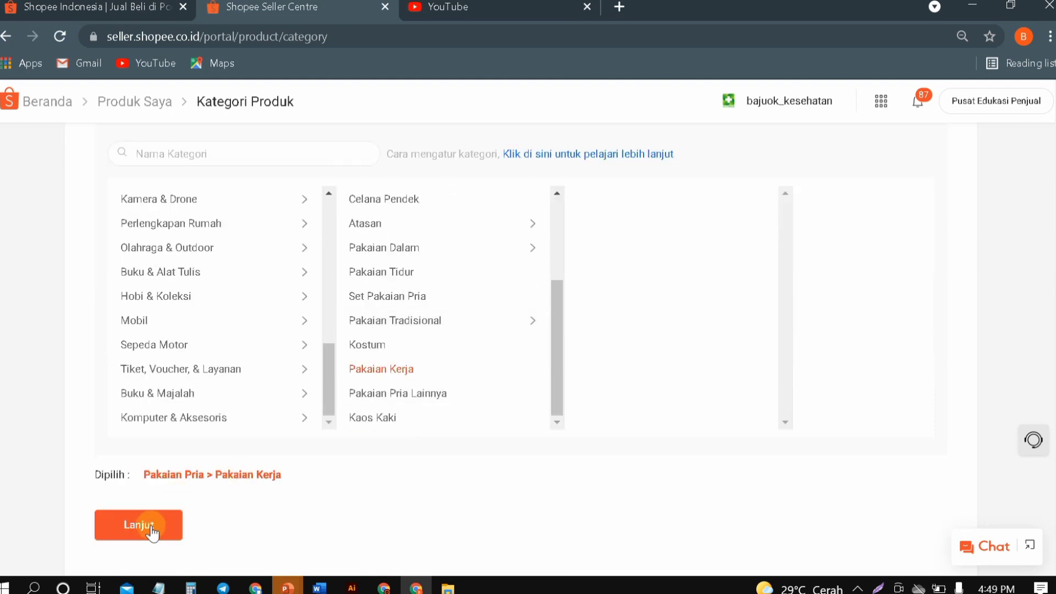
click(144, 526)
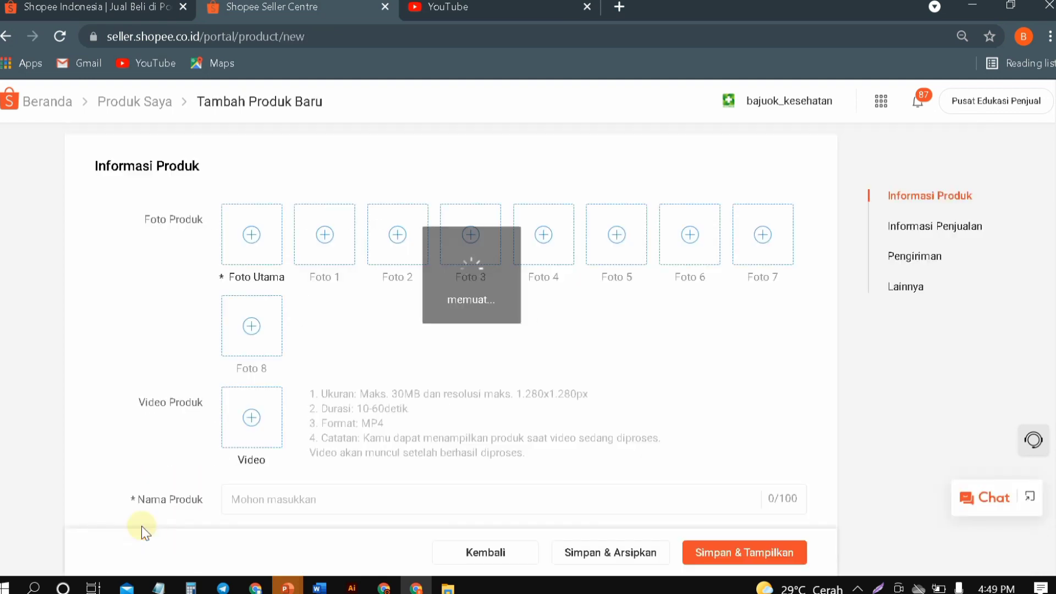
- Upload the images Slide1 to Slide8 from the KATALOG folder as the product photos
scroll(264, 459, down, 3)
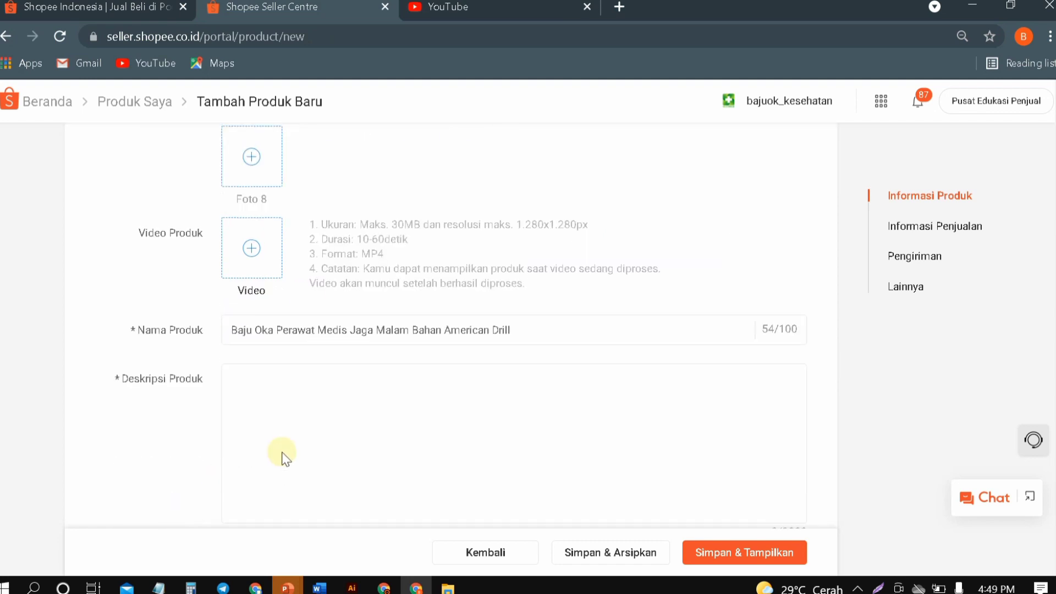
scroll(243, 172, up, 3)
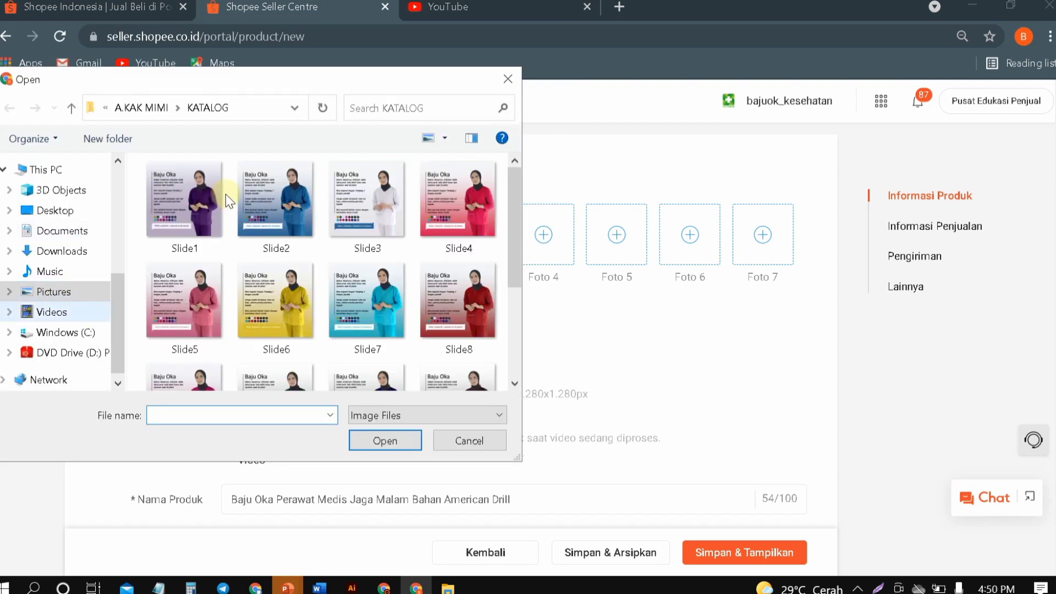
drag(200, 207, 231, 295)
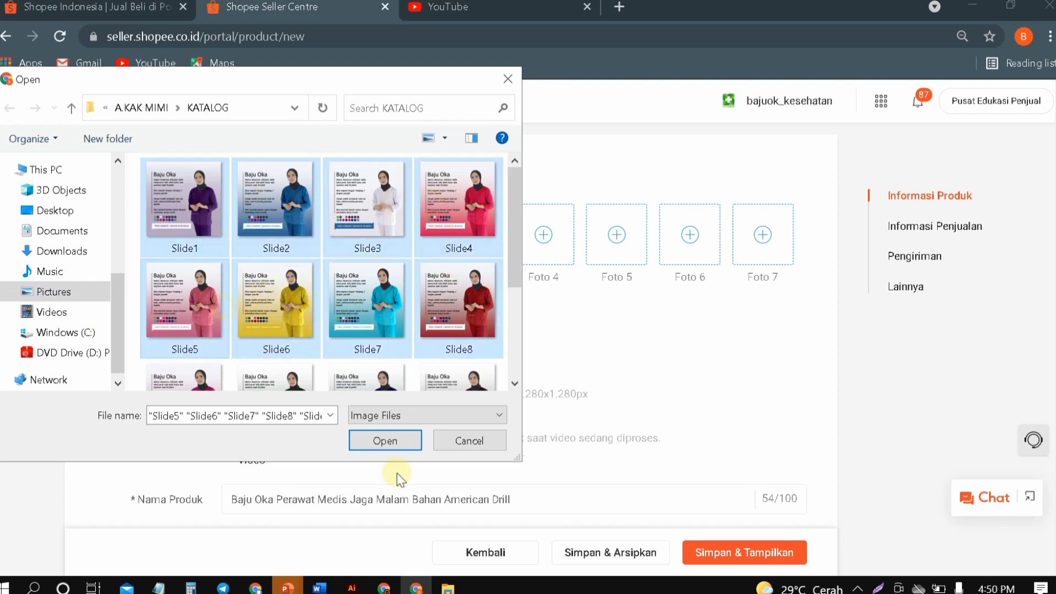
click(403, 443)
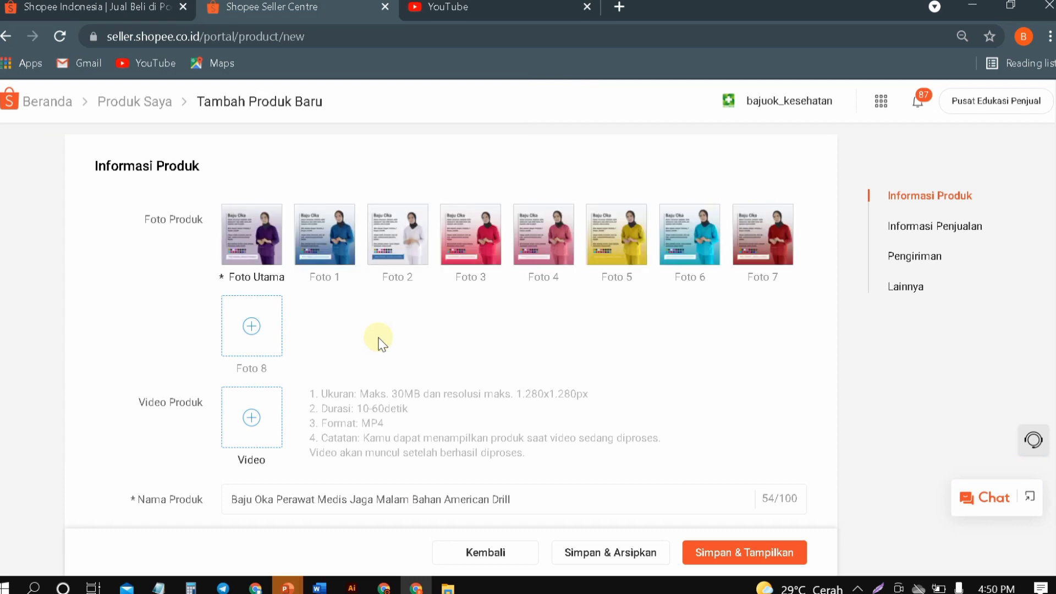
- Look through the product form's description, attribute and sales information fields
scroll(378, 338, down, 5)
scroll(379, 335, down, 2)
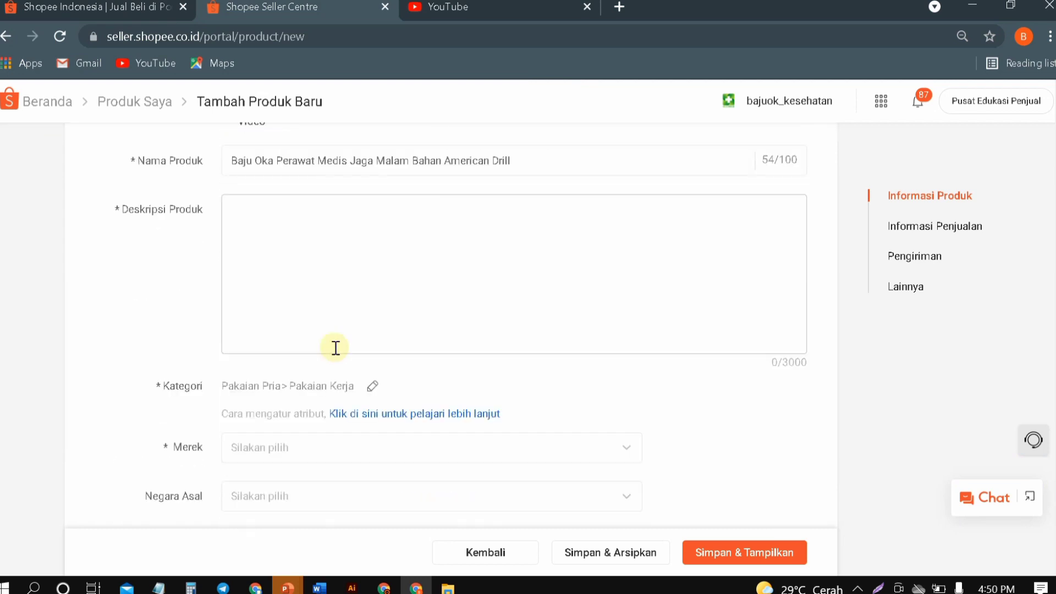
scroll(334, 347, up, 2)
click(281, 316)
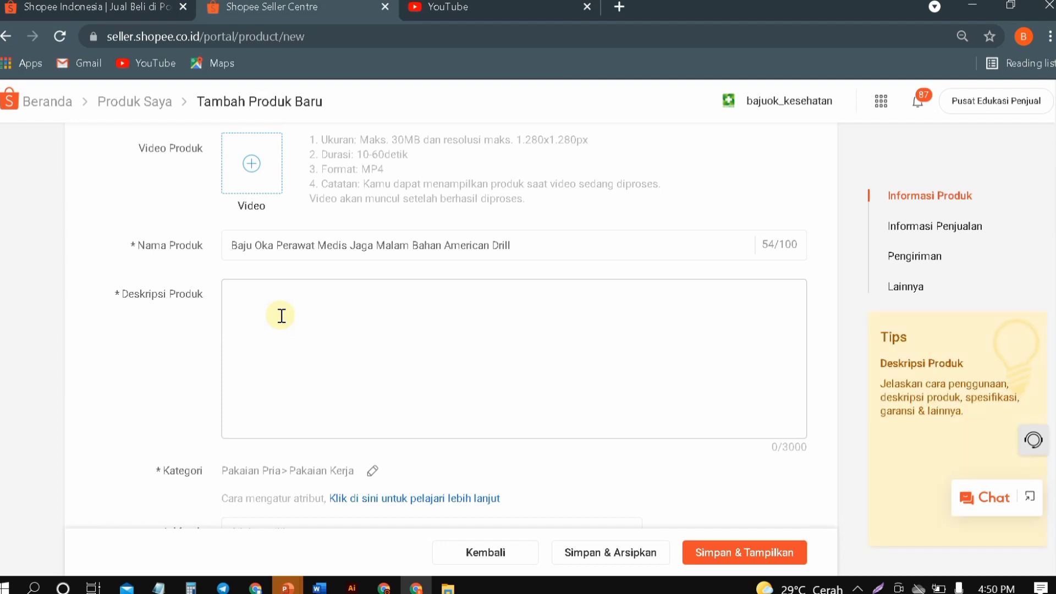
scroll(278, 309, down, 3)
scroll(278, 309, down, 6)
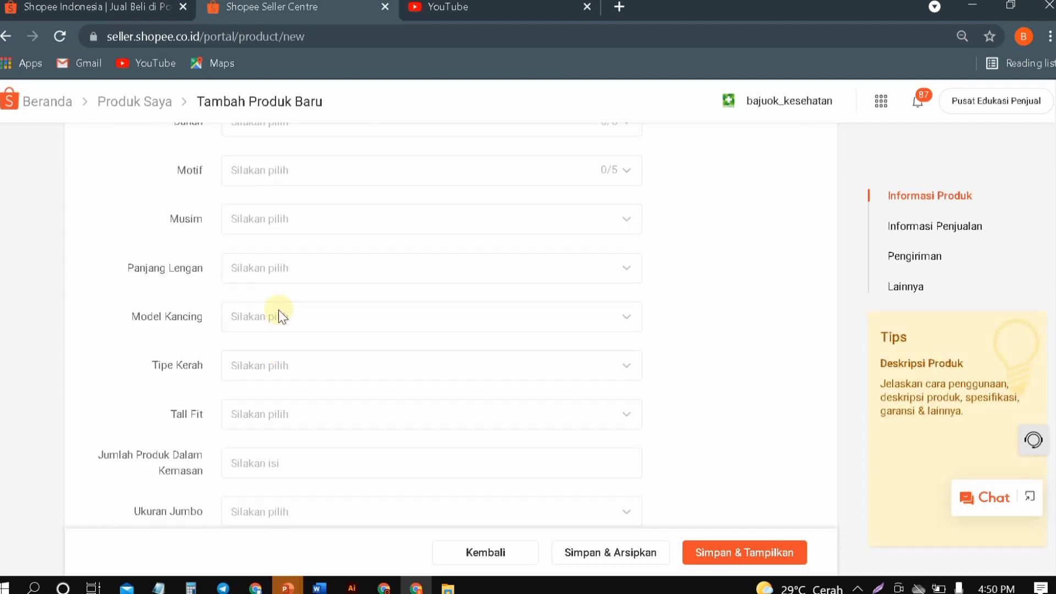
scroll(509, 285, down, 6)
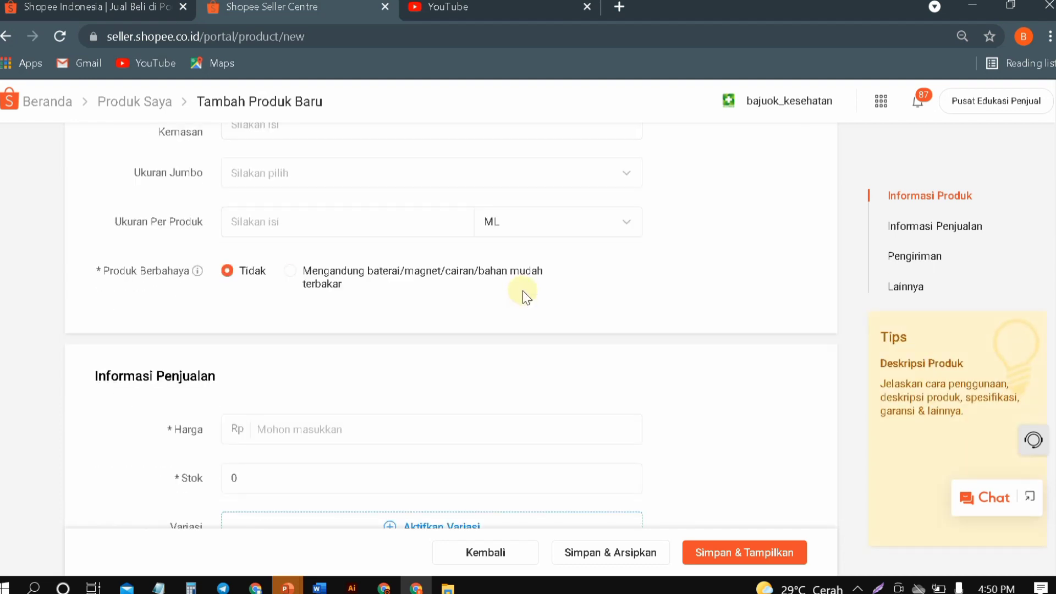
scroll(523, 291, down, 3)
scroll(522, 291, down, 2)
scroll(522, 291, up, 2)
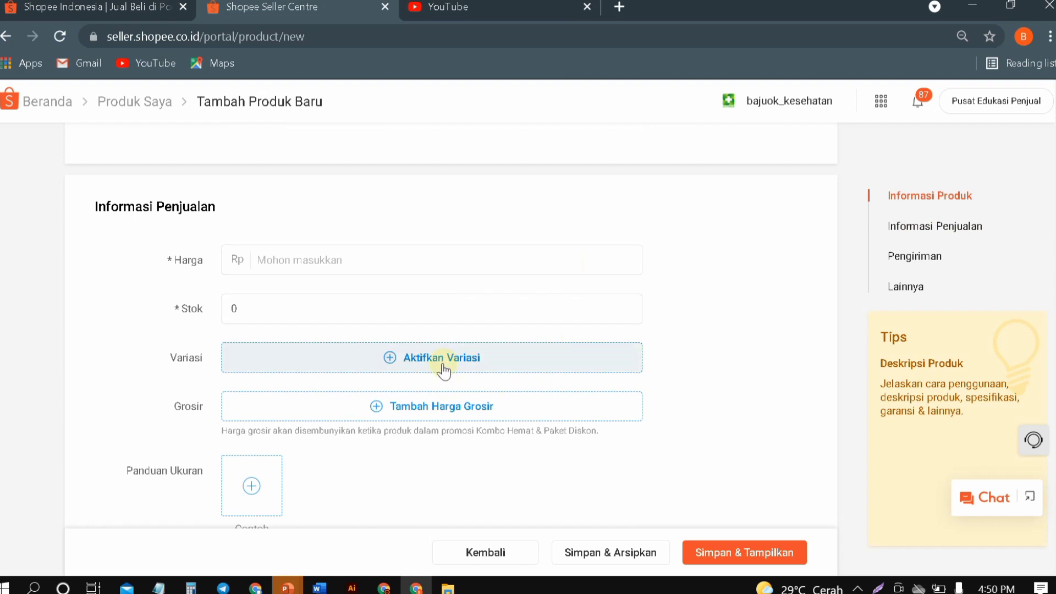
- Activate product variations and add three more option rows to Variasi 1
click(407, 358)
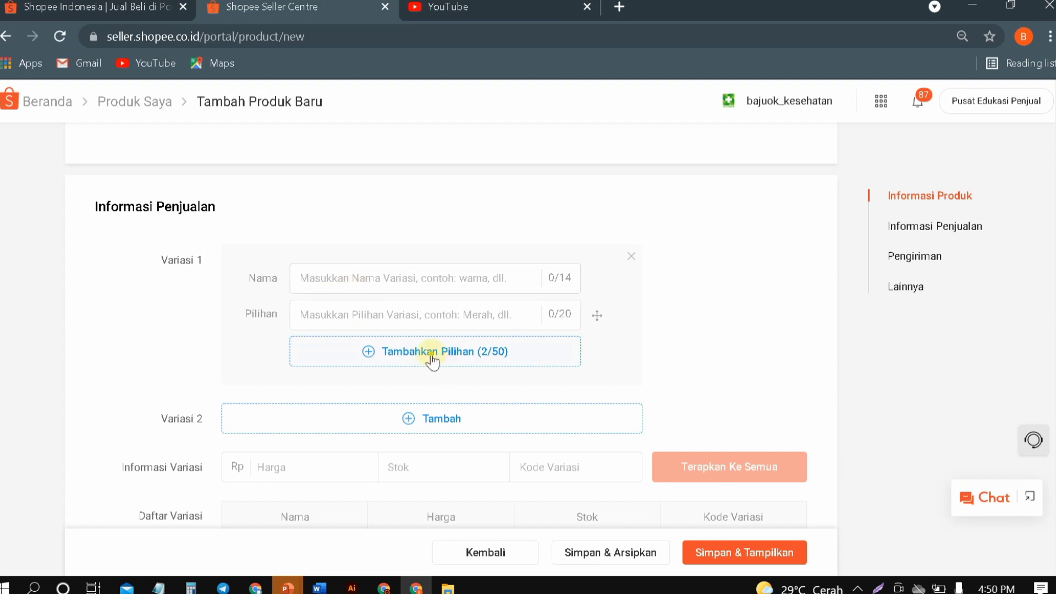
click(409, 365)
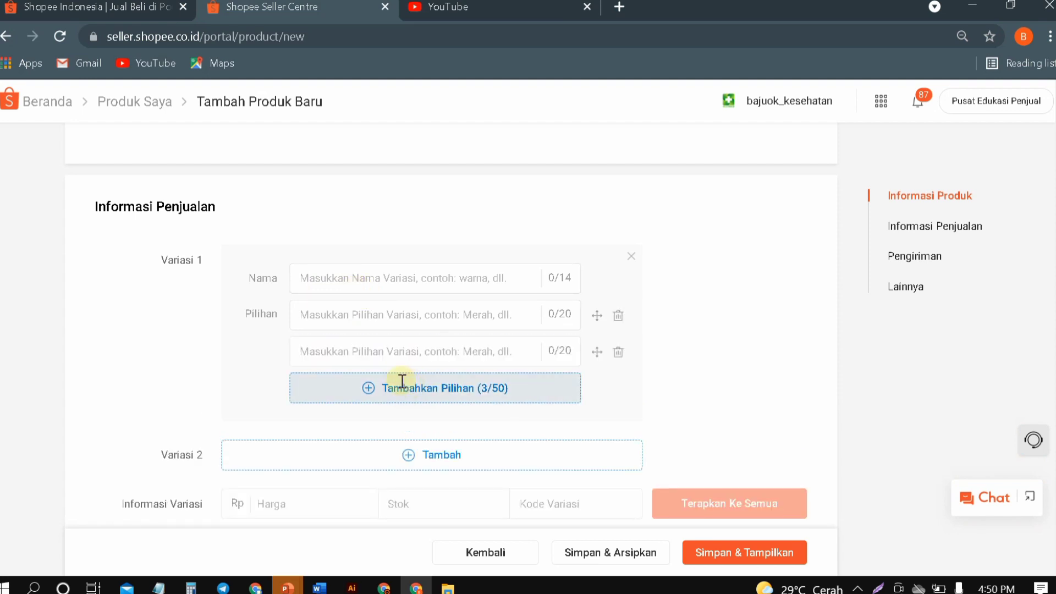
click(402, 385)
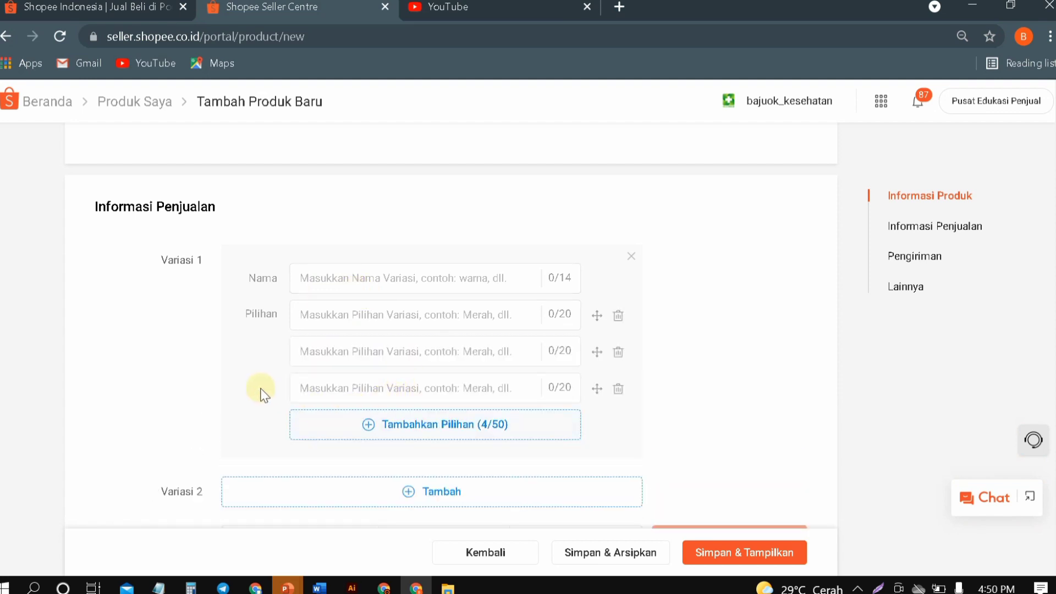
click(365, 424)
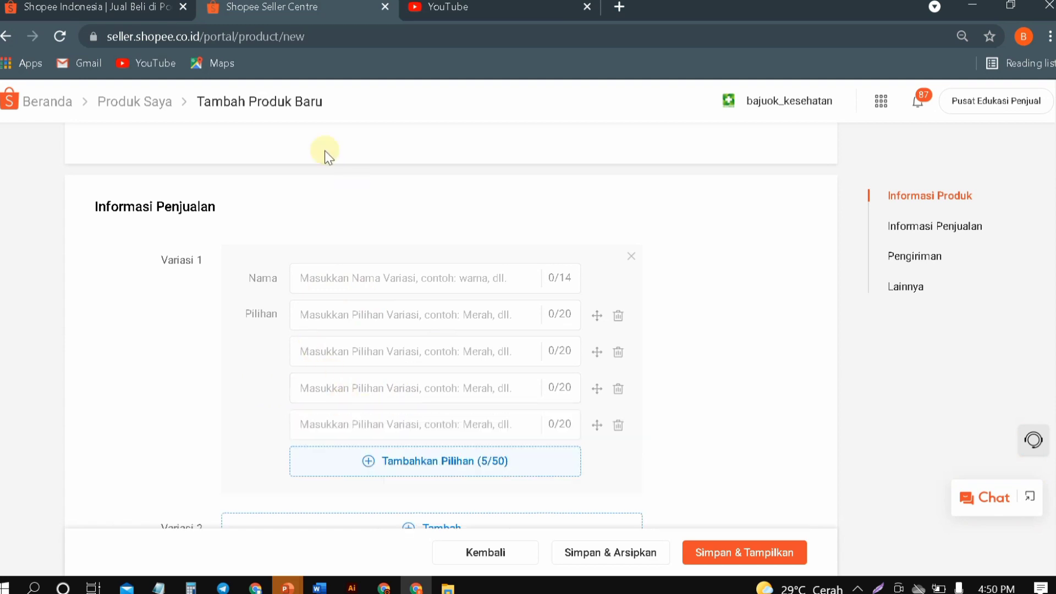
- Name Variasi 1 Warna and fill its first three options with biru, putih and maroon
click(328, 278)
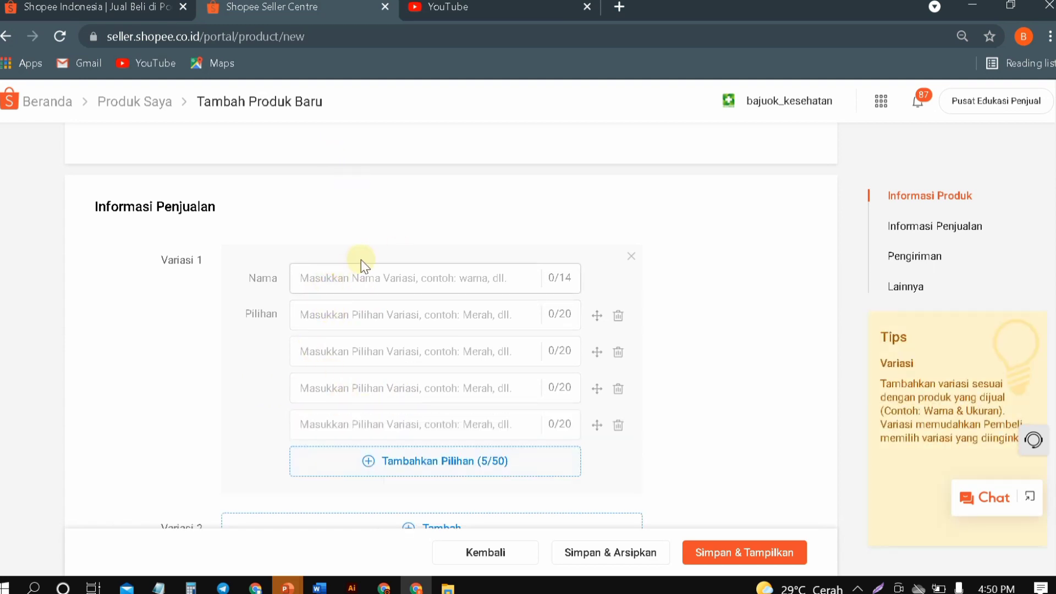
text(Warna)
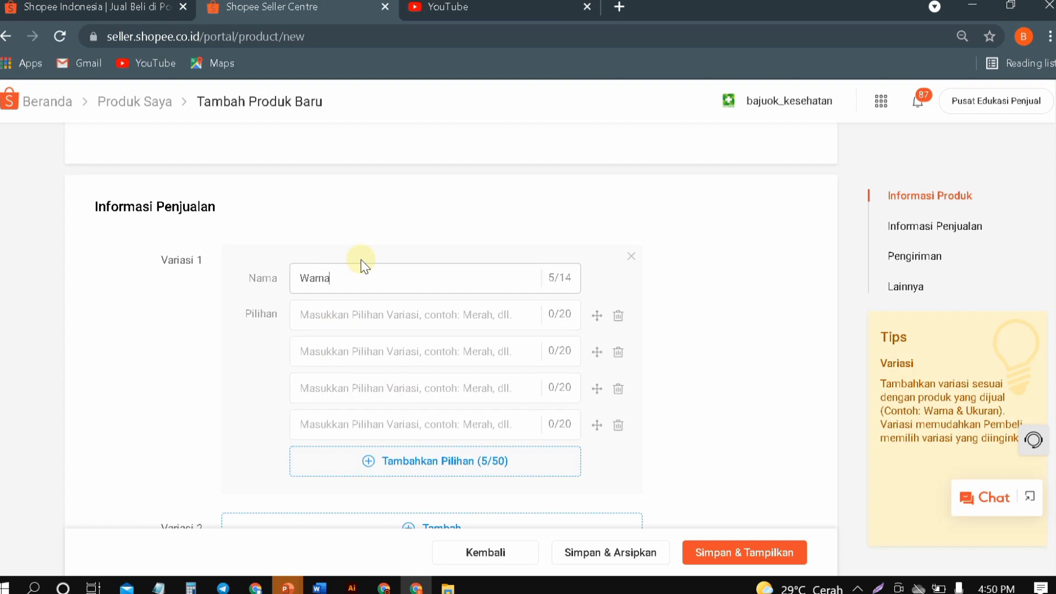
click(364, 314)
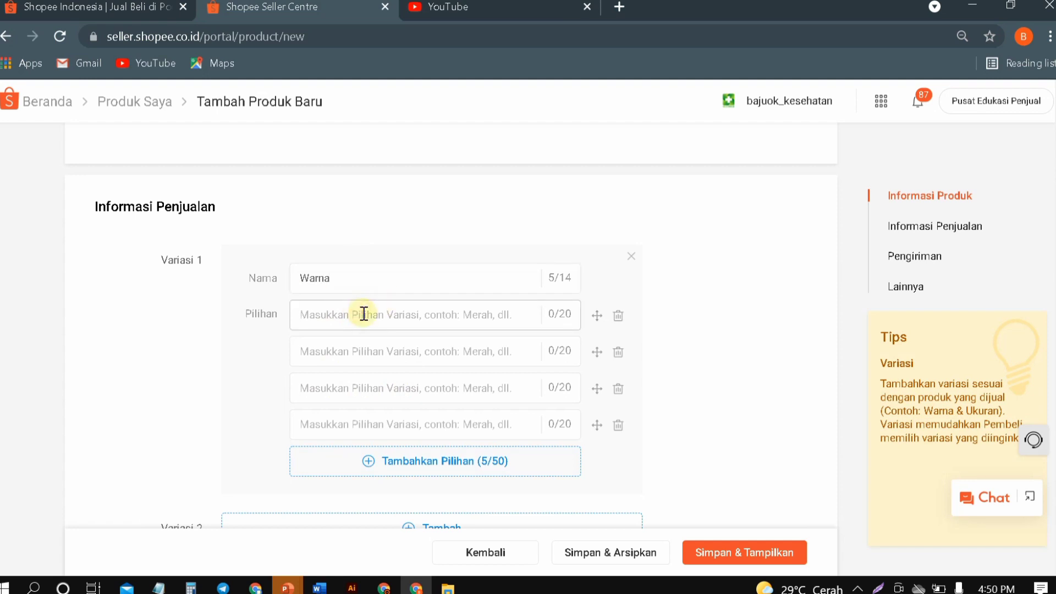
text(biru)
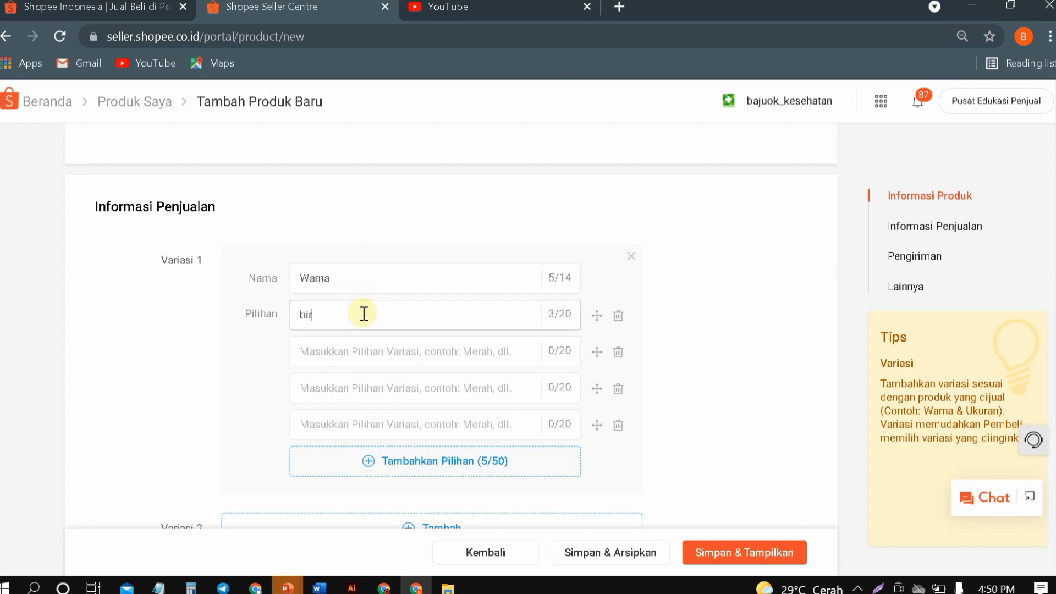
click(330, 354)
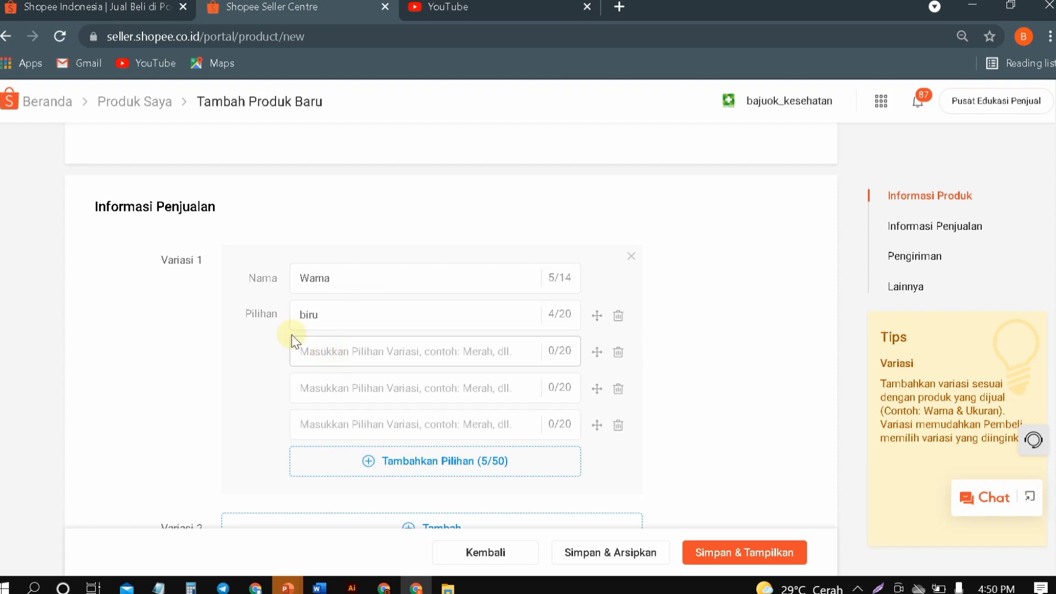
text(pu)
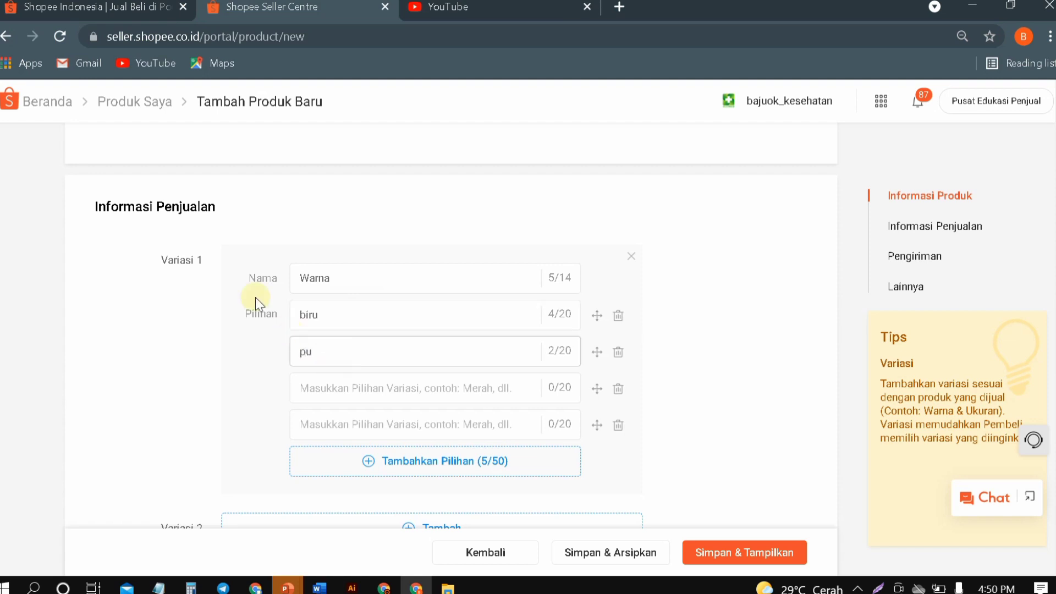
text(tih)
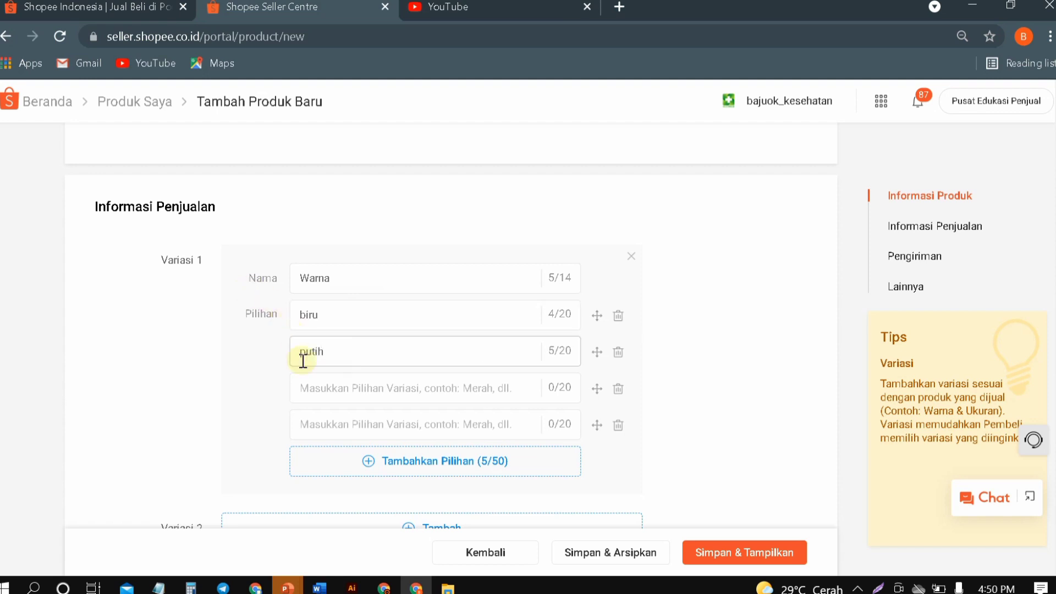
click(321, 385)
text(maroon)
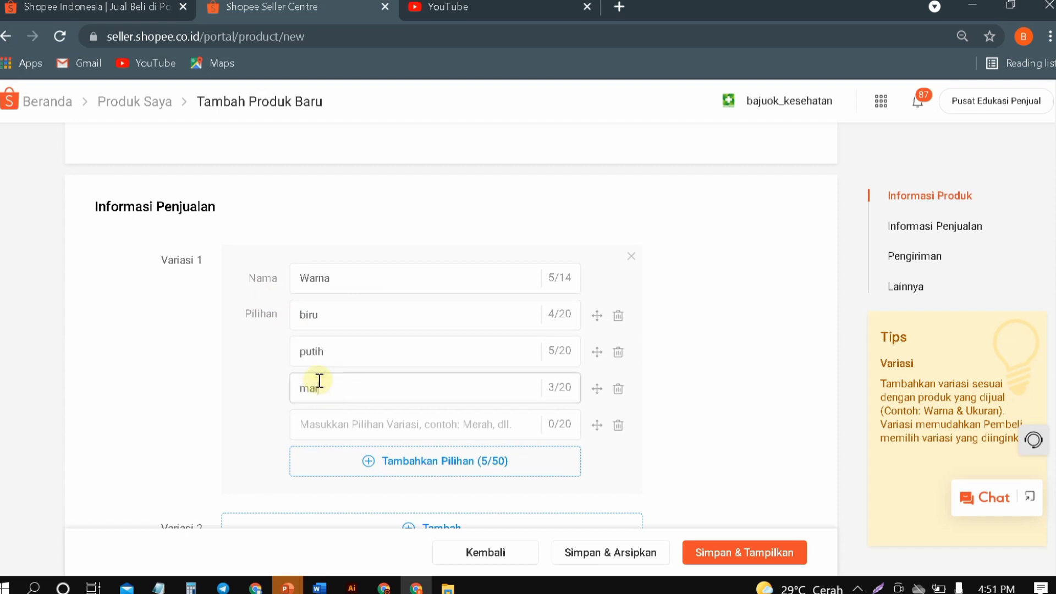
- Enter navy as the fourth Warna option and delete that option row
click(328, 422)
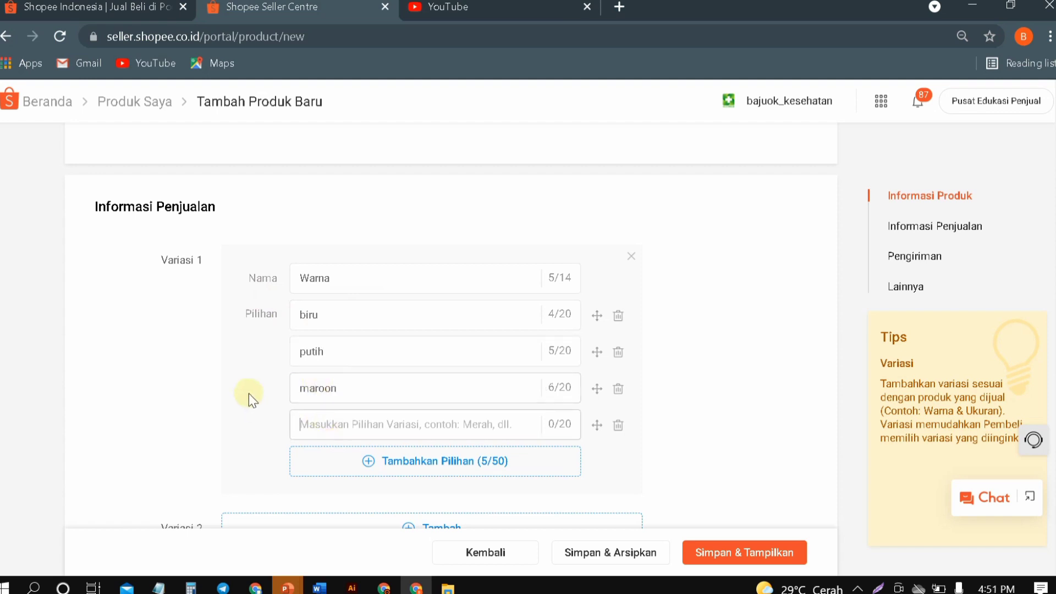
text(navy)
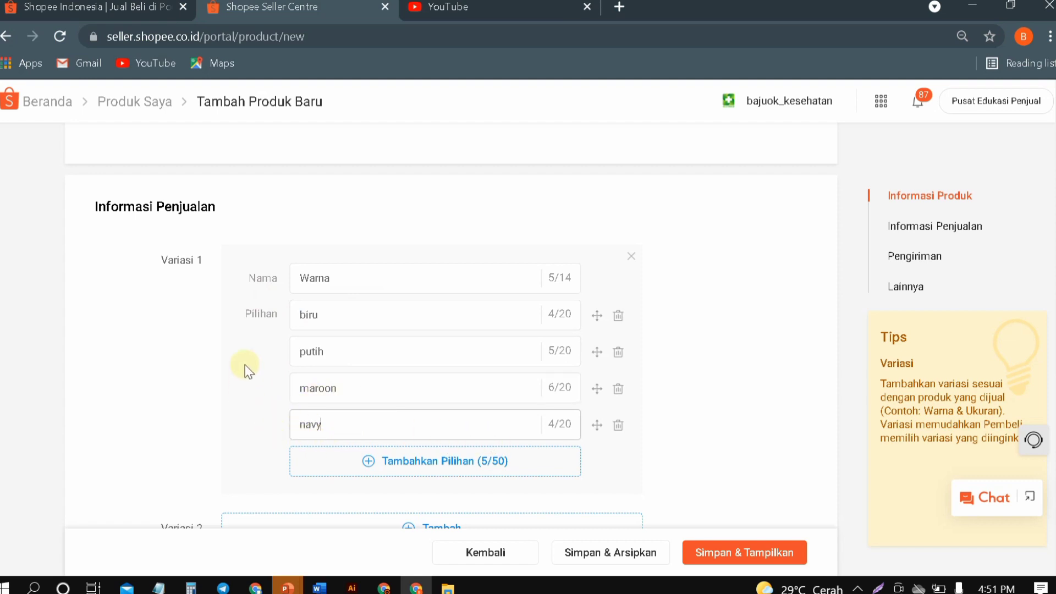
click(618, 425)
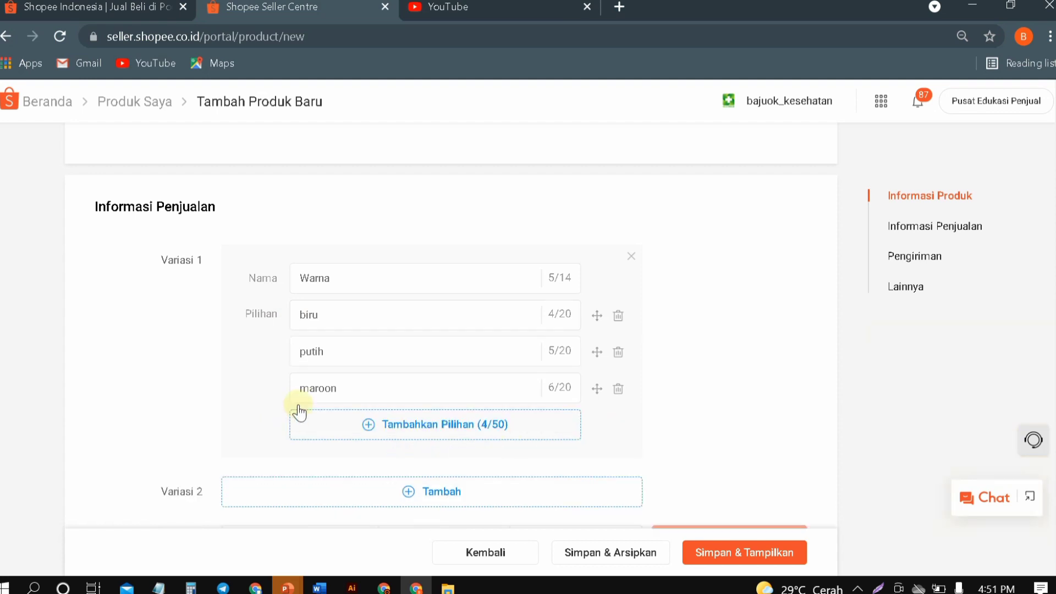
- Add Variasi 2 with the name Size and give it three additional option rows
scroll(417, 358, down, 2)
scroll(418, 357, down, 2)
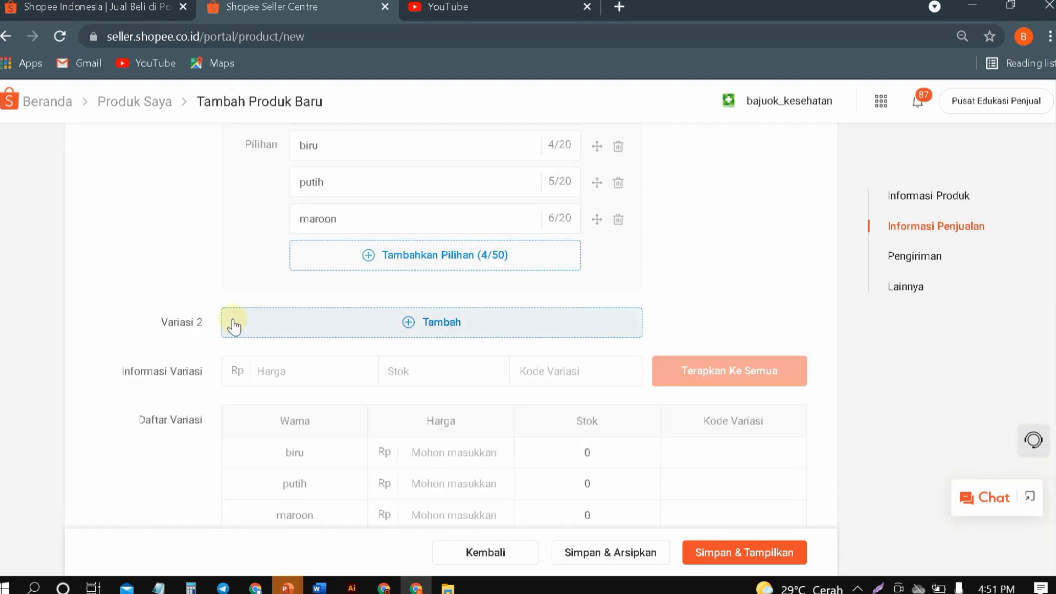
click(436, 324)
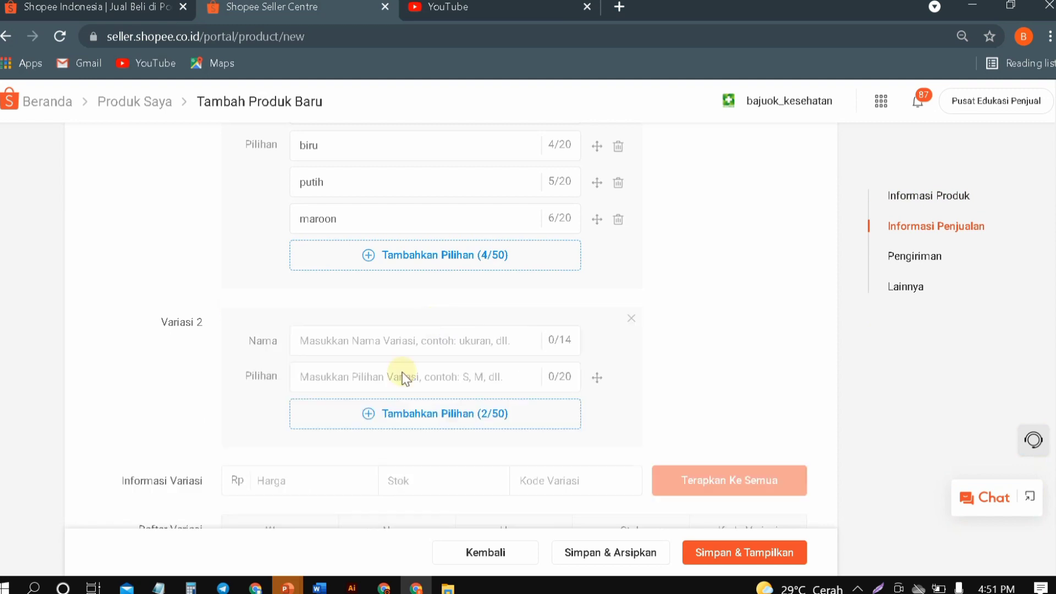
click(317, 337)
text(Size)
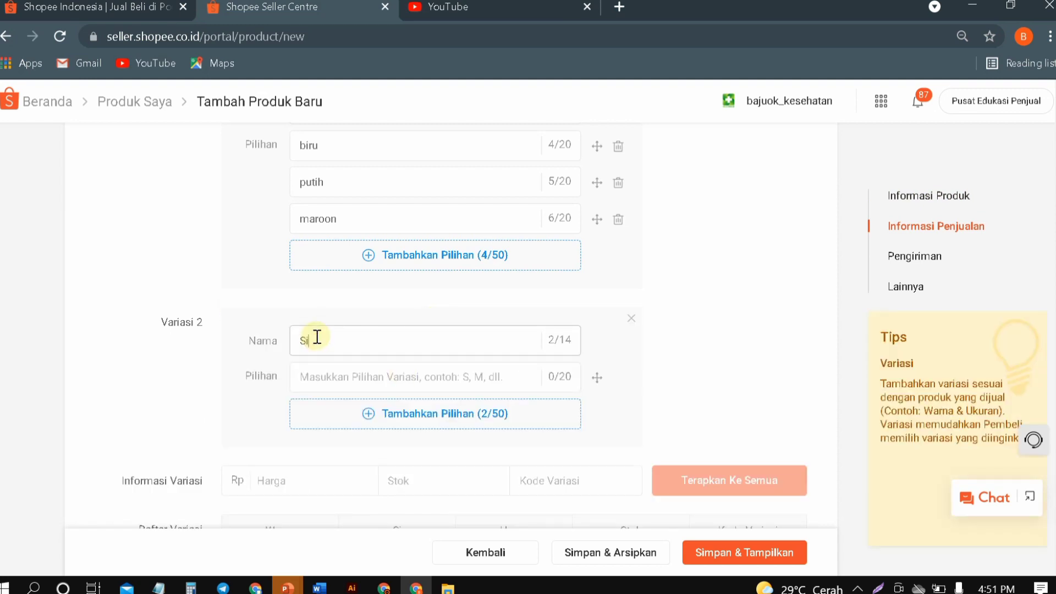
click(446, 416)
click(424, 450)
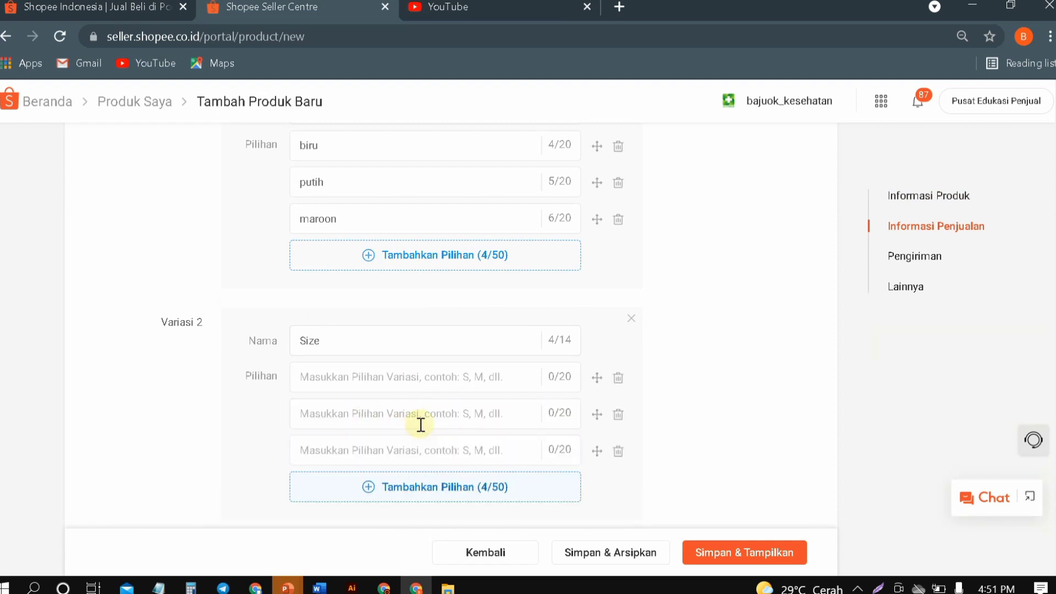
scroll(415, 406, down, 1)
click(415, 402)
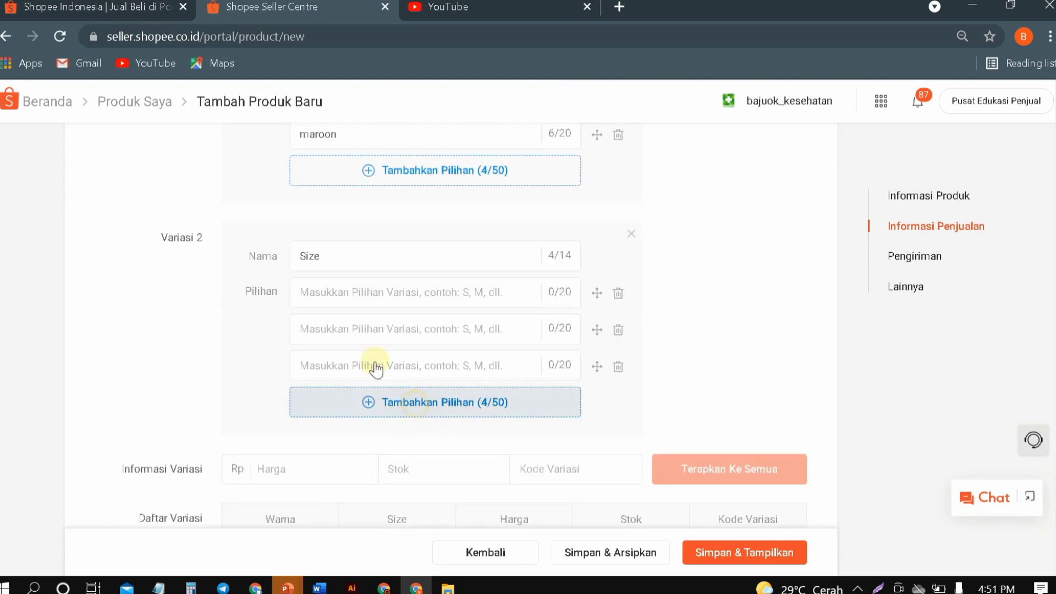
- Fill the four Size options with s, m, l and xl
click(337, 289)
text(s)
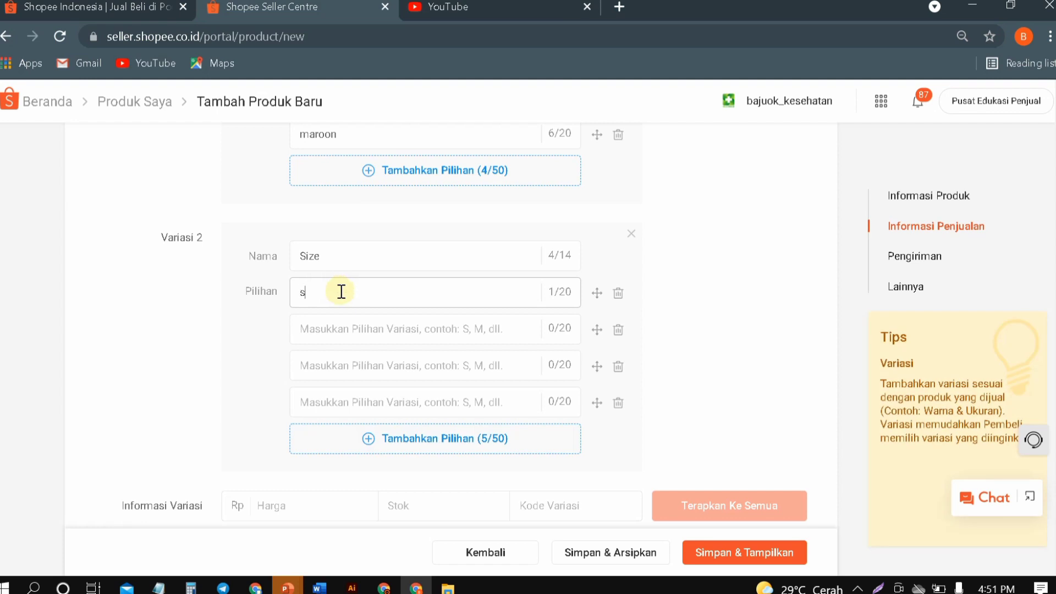
click(330, 323)
text(m)
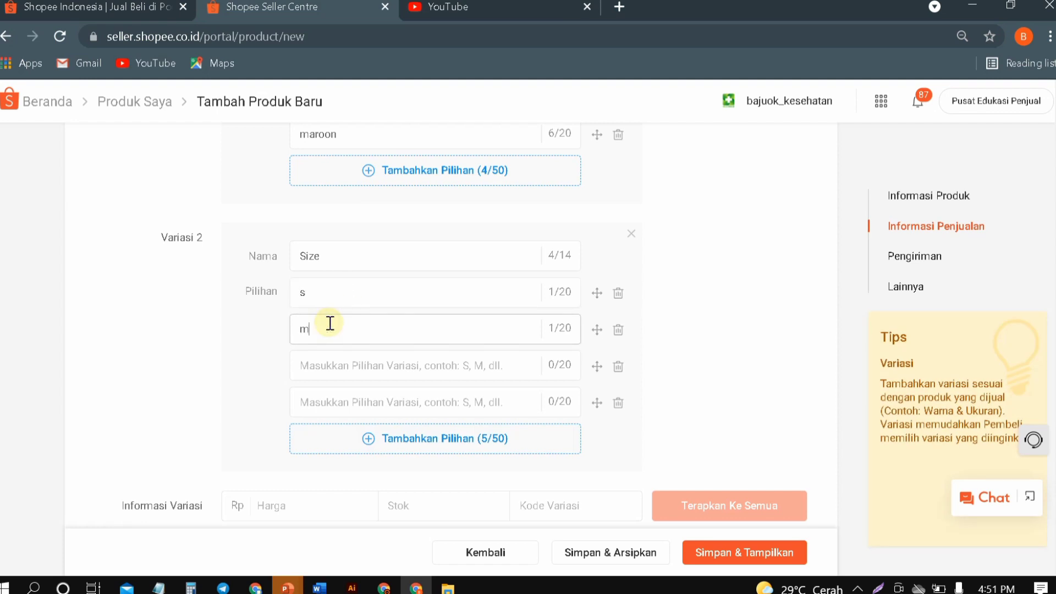
click(321, 360)
text(l)
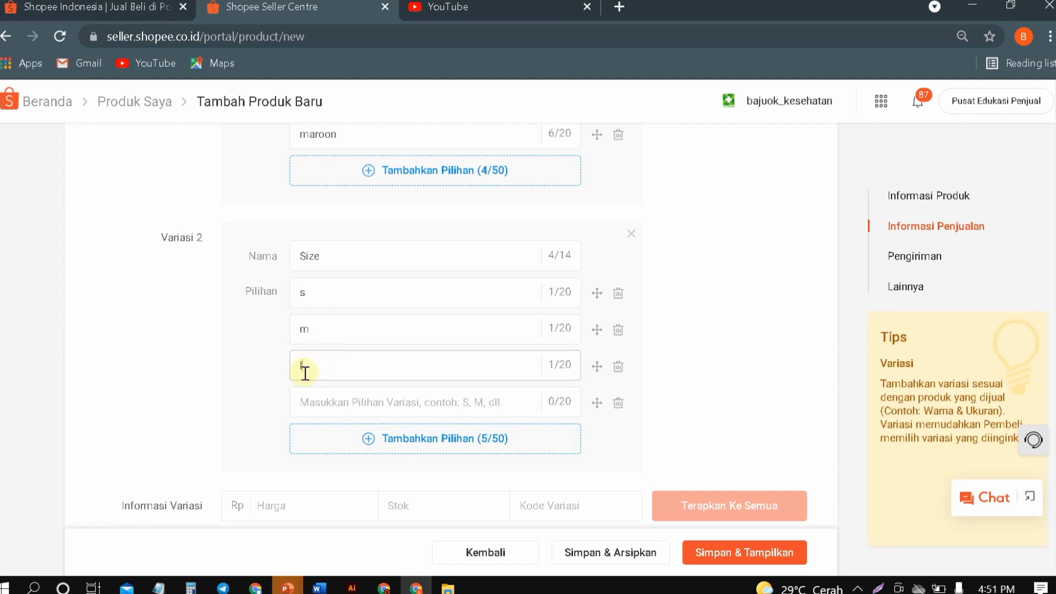
click(314, 393)
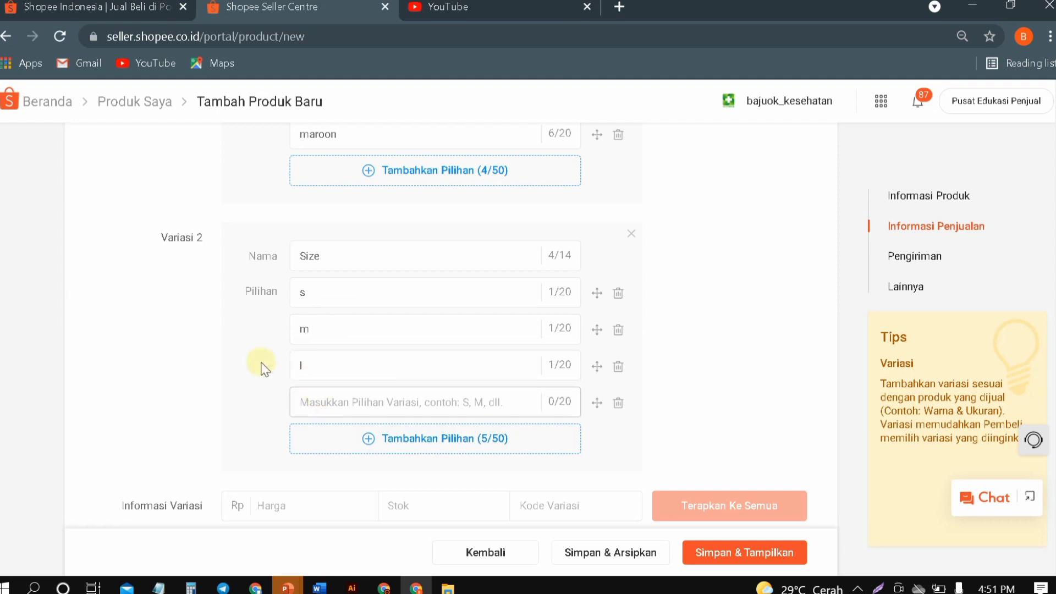
text(xl)
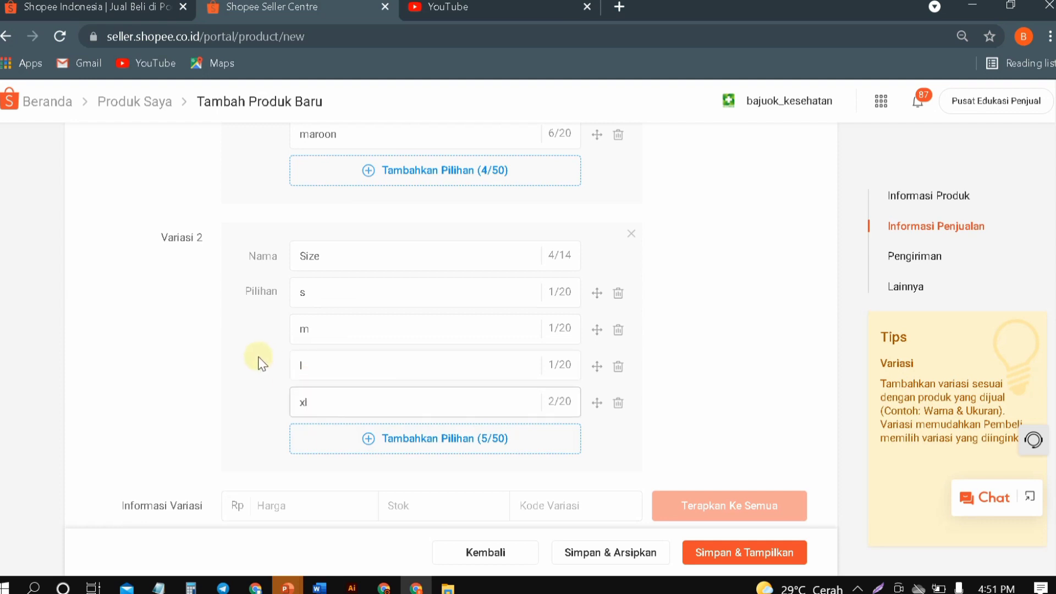
- Set the variation price to Rp 115000 and the stock to 1000, and apply both to all variations
scroll(259, 347, up, 3)
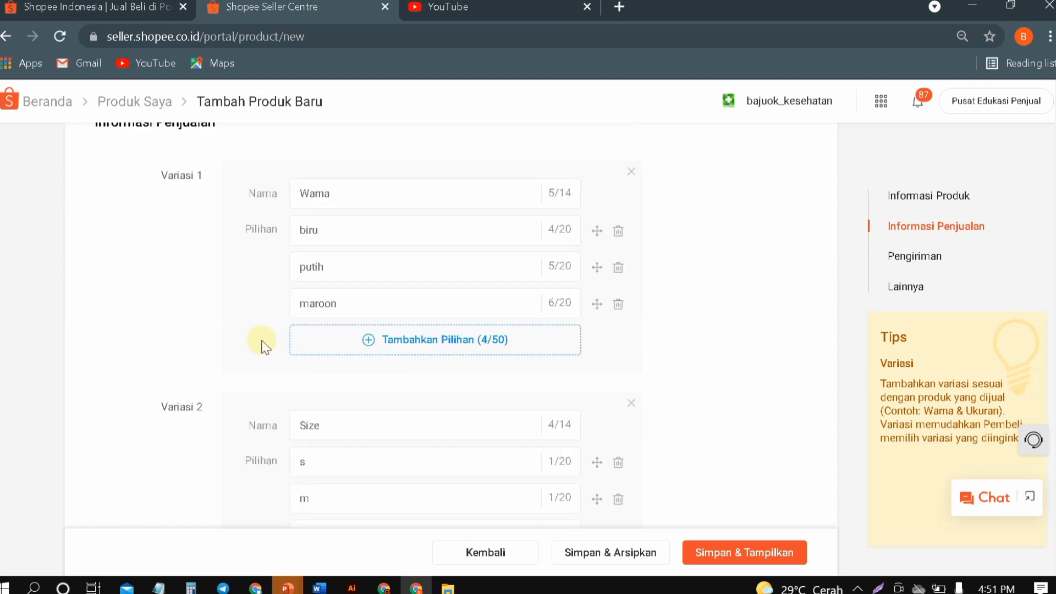
scroll(262, 344, down, 5)
scroll(266, 346, down, 2)
click(277, 337)
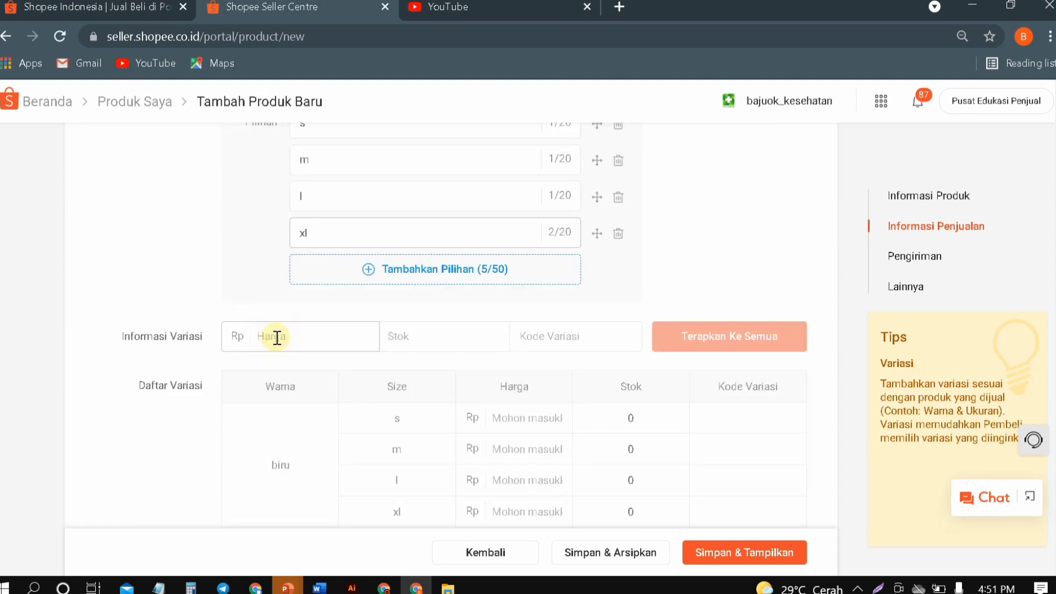
text(115)
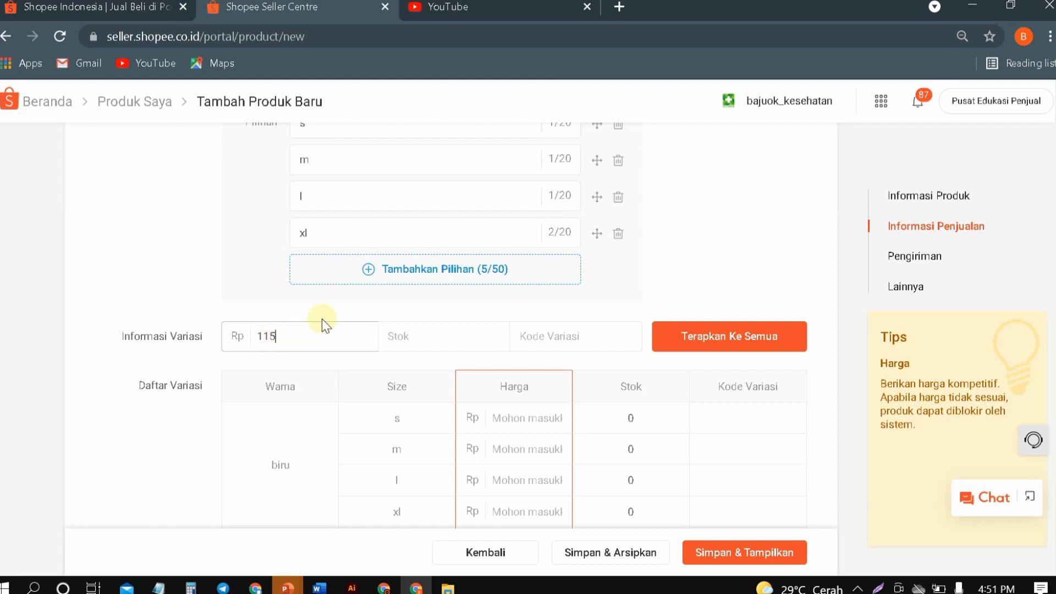
text(00)
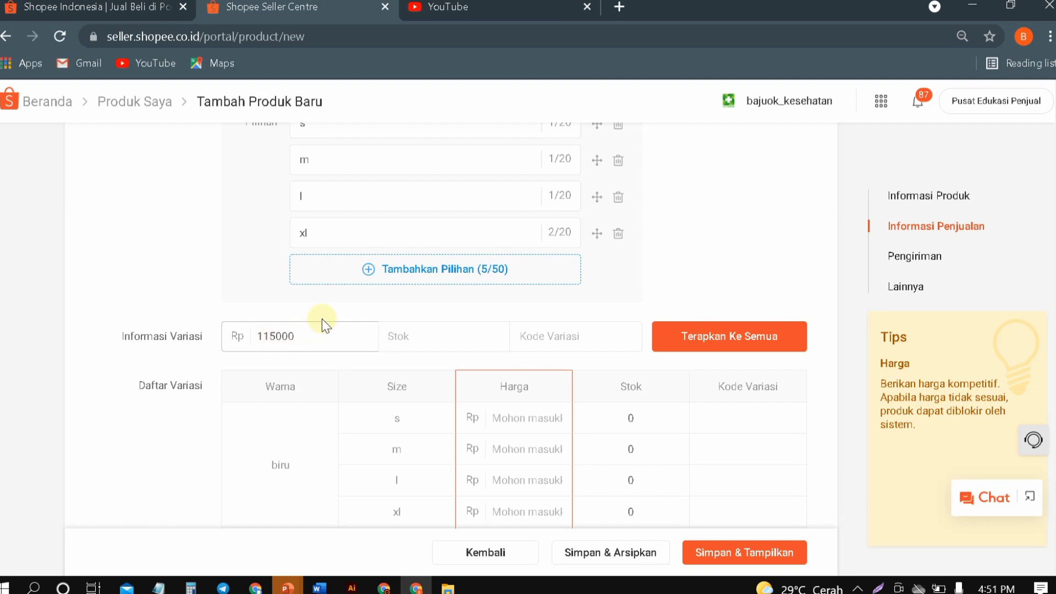
click(406, 337)
text(1000)
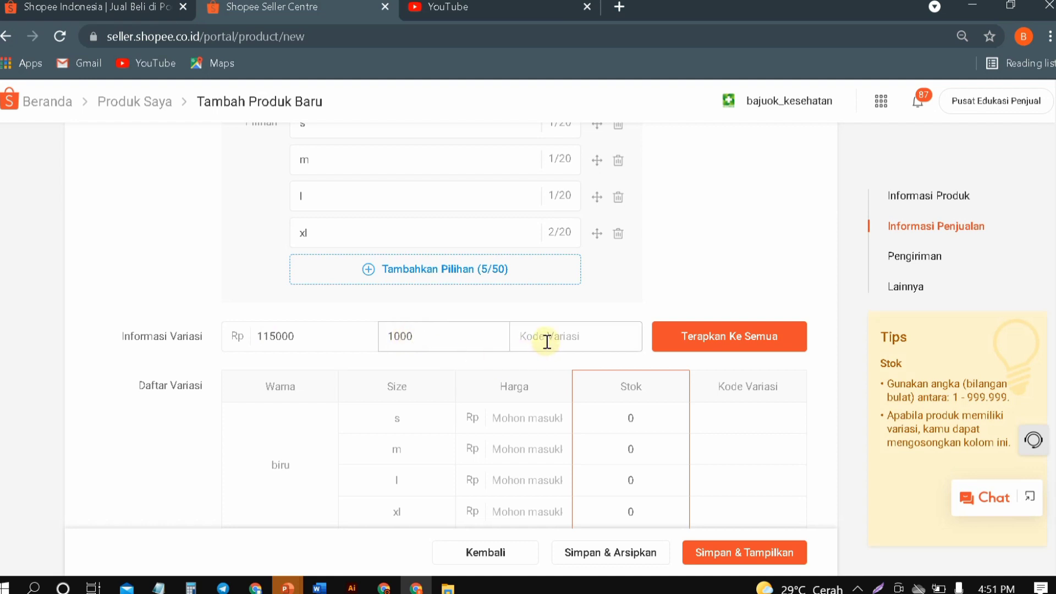
click(743, 344)
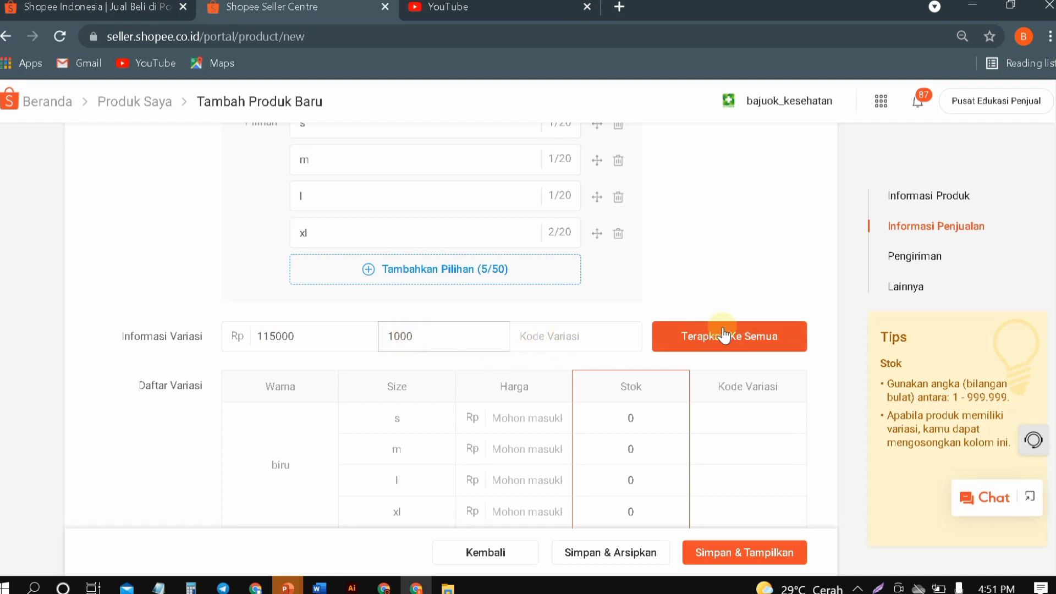
- Add masker as a new option of the Warna variation and check its rows in the variation list
scroll(495, 237, down, 15)
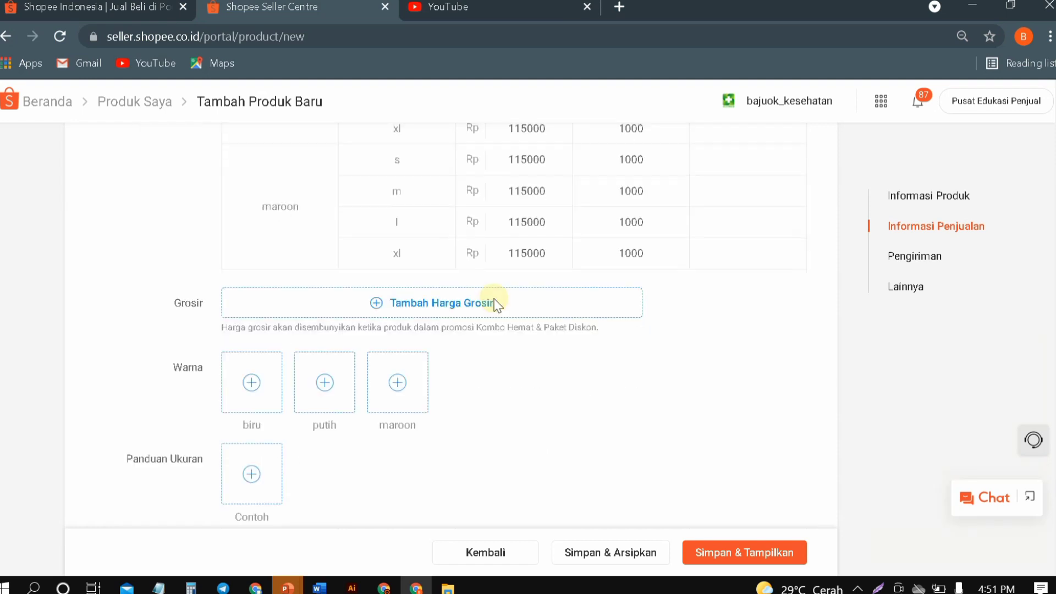
scroll(497, 300, up, 9)
scroll(497, 297, up, 2)
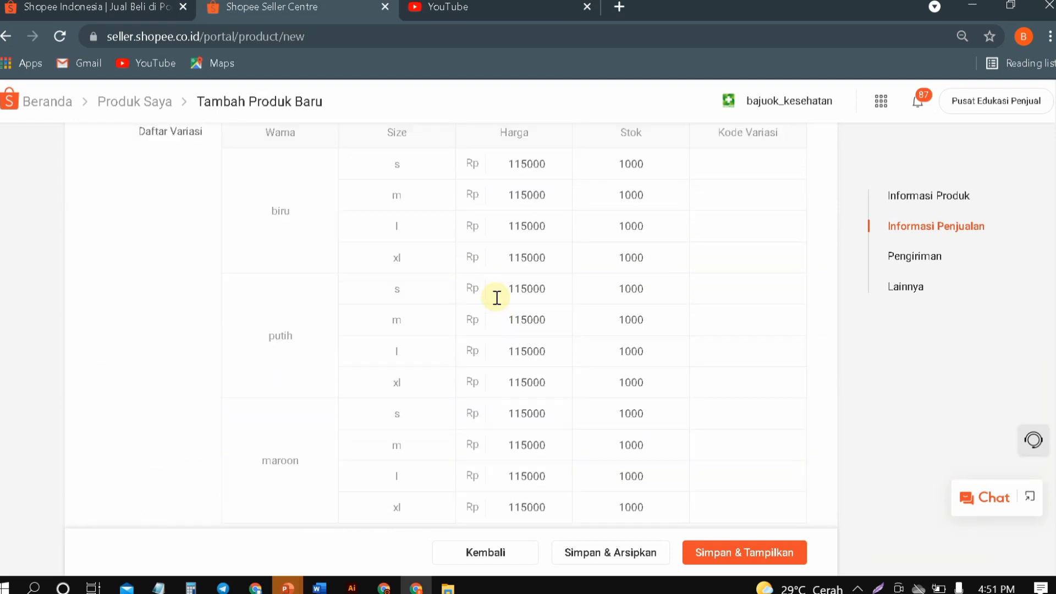
scroll(511, 269, up, 2)
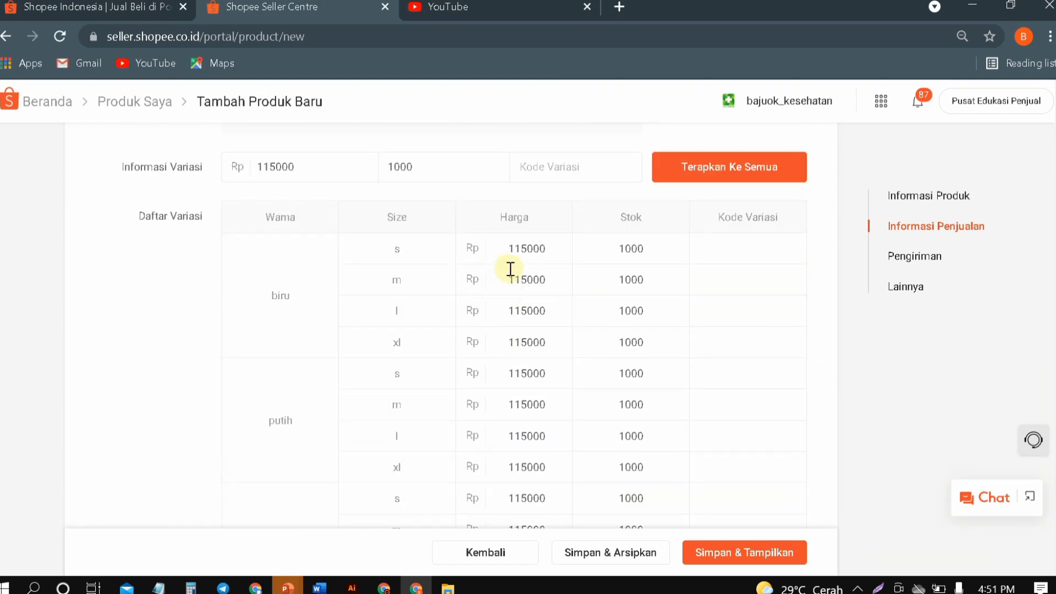
scroll(510, 270, up, 8)
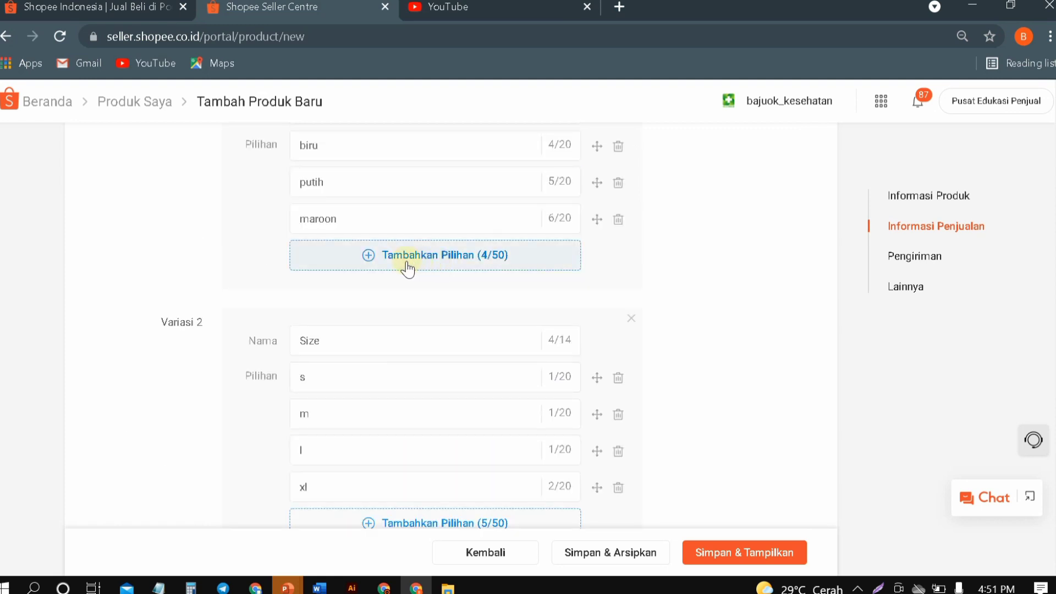
click(378, 258)
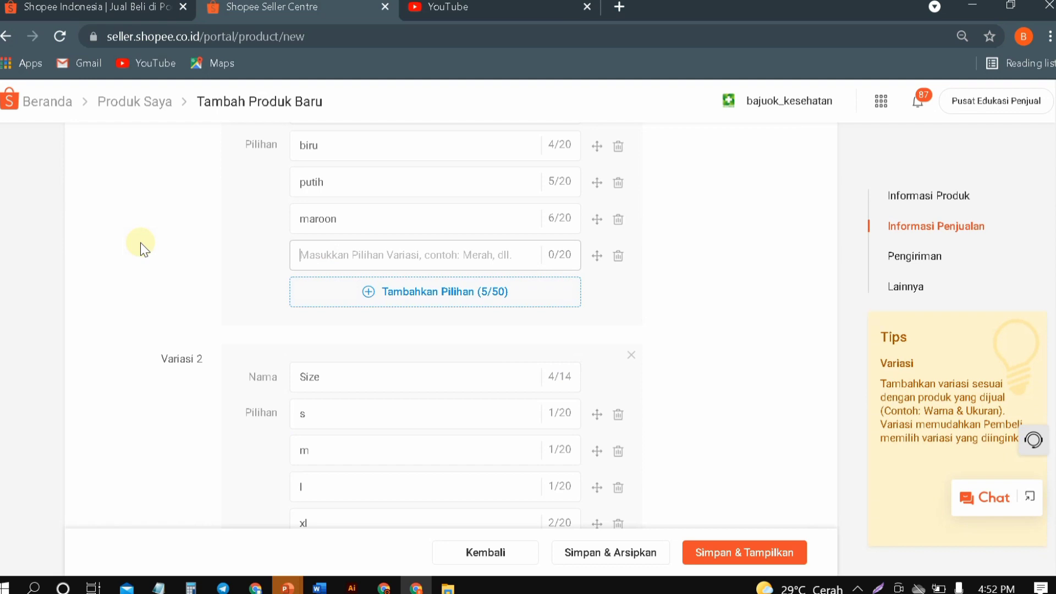
text(masker)
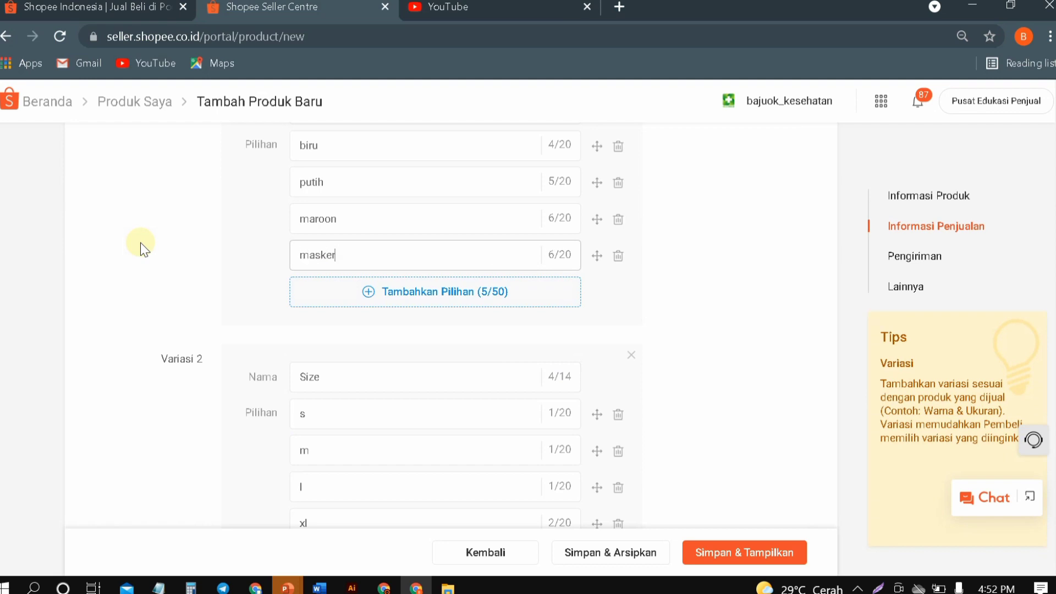
scroll(459, 304, down, 6)
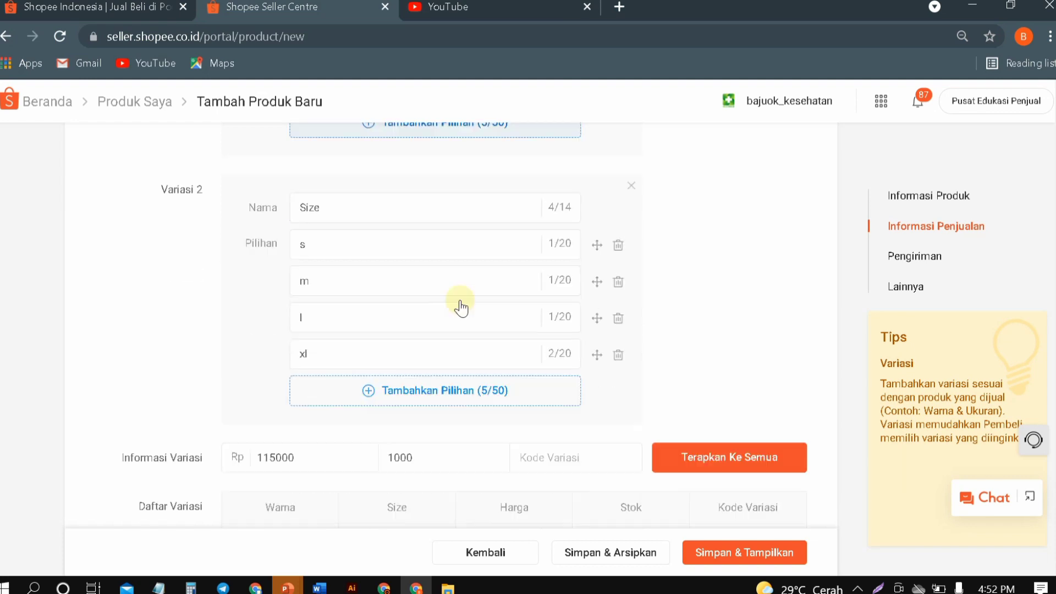
scroll(440, 311, down, 5)
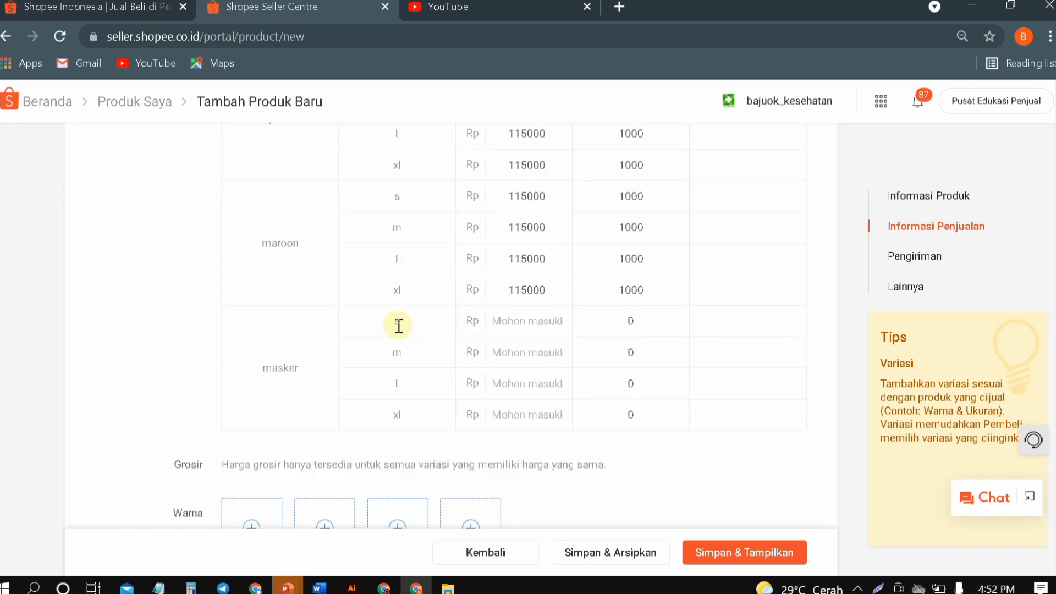
- Set the price of the masker variation to Rp 20000 for each of the sizes s, m, l and xl
click(513, 326)
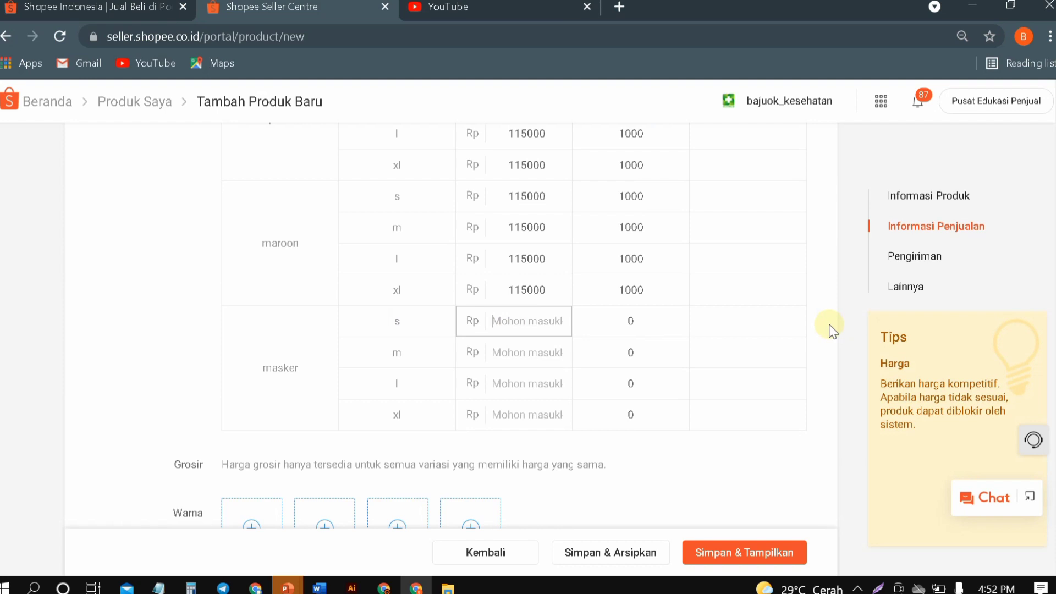
text(20000)
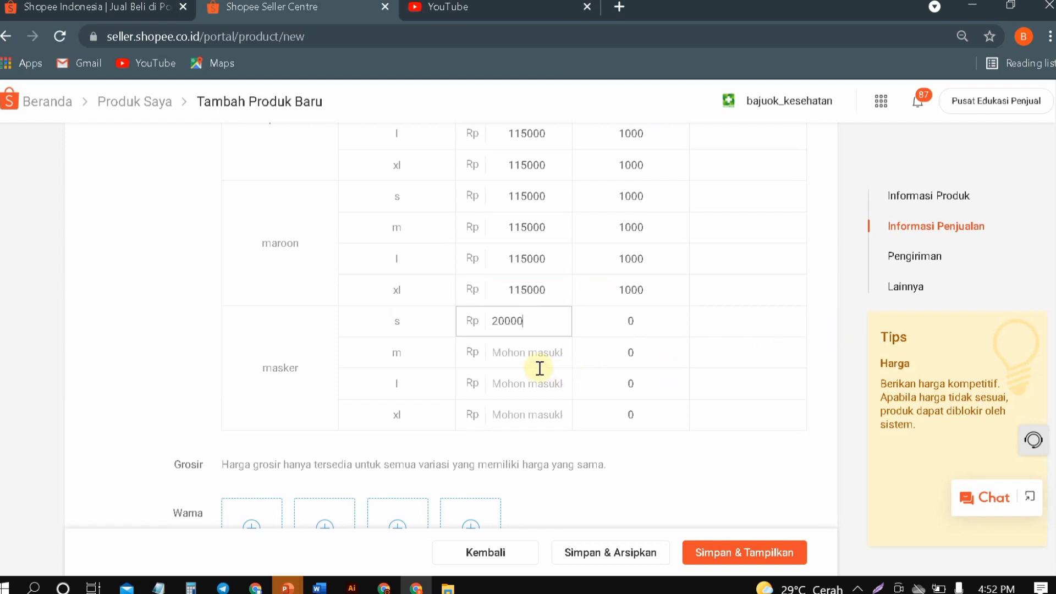
click(507, 352)
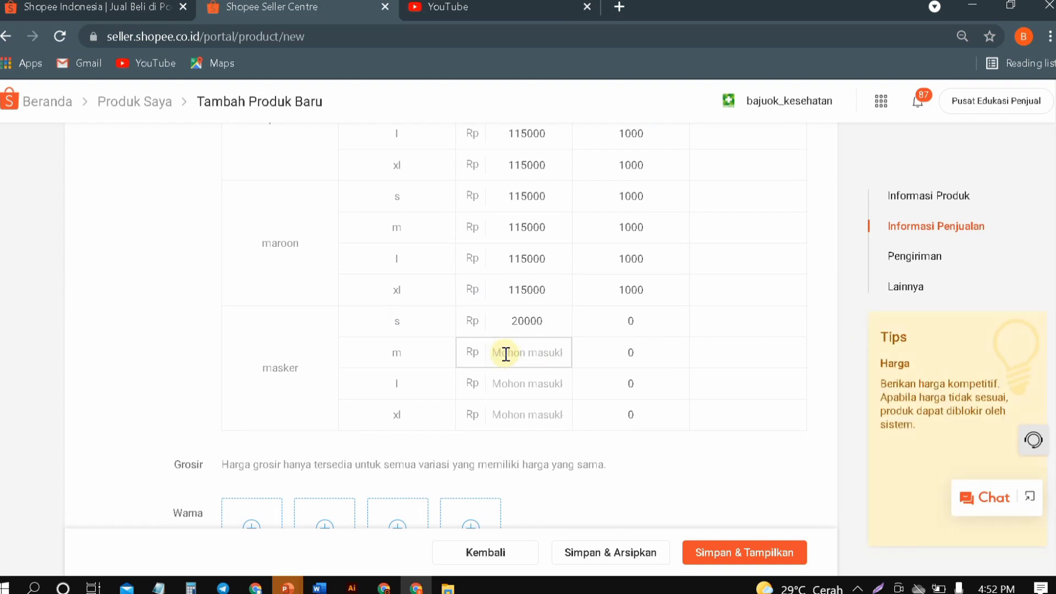
text(2000)
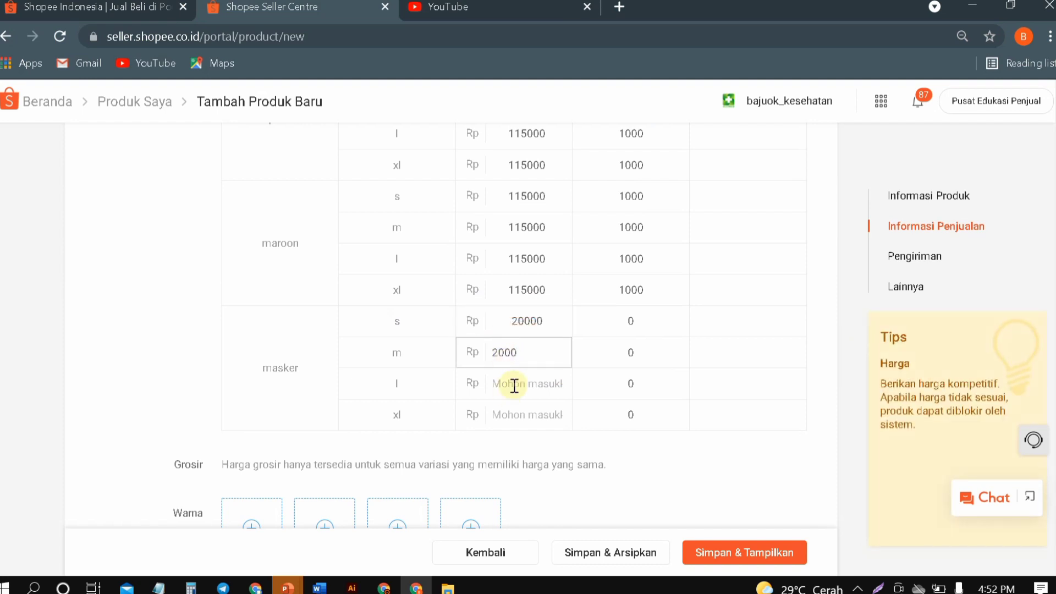
text(0)
click(513, 385)
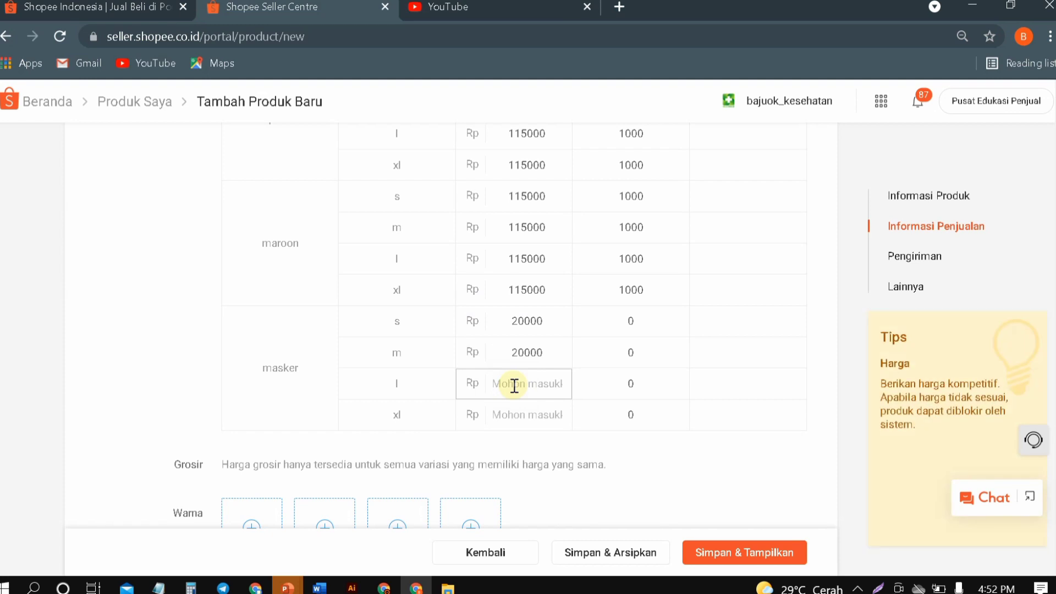
text(2000)
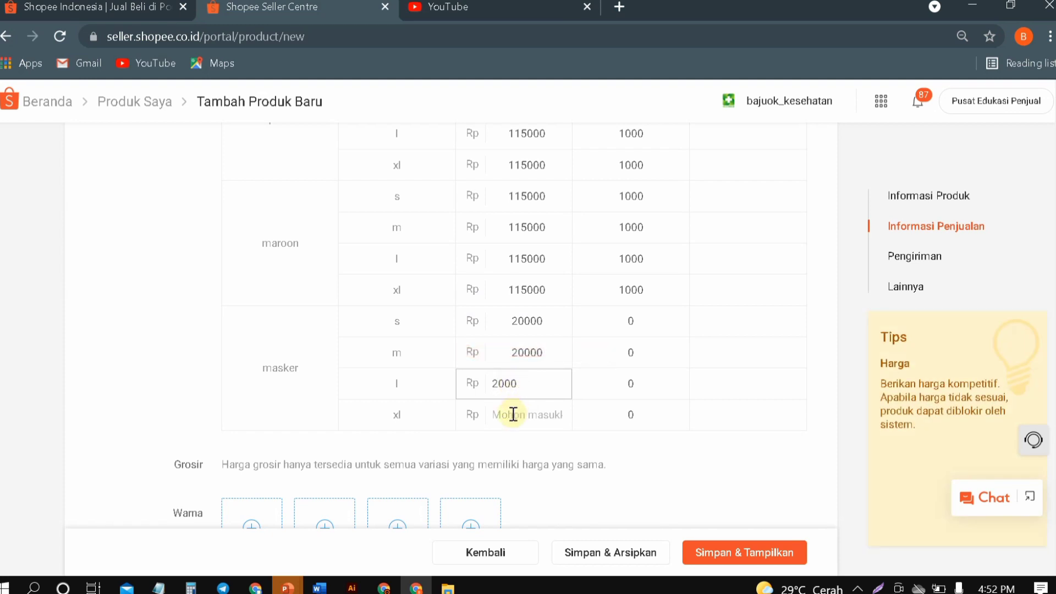
text(0)
click(513, 414)
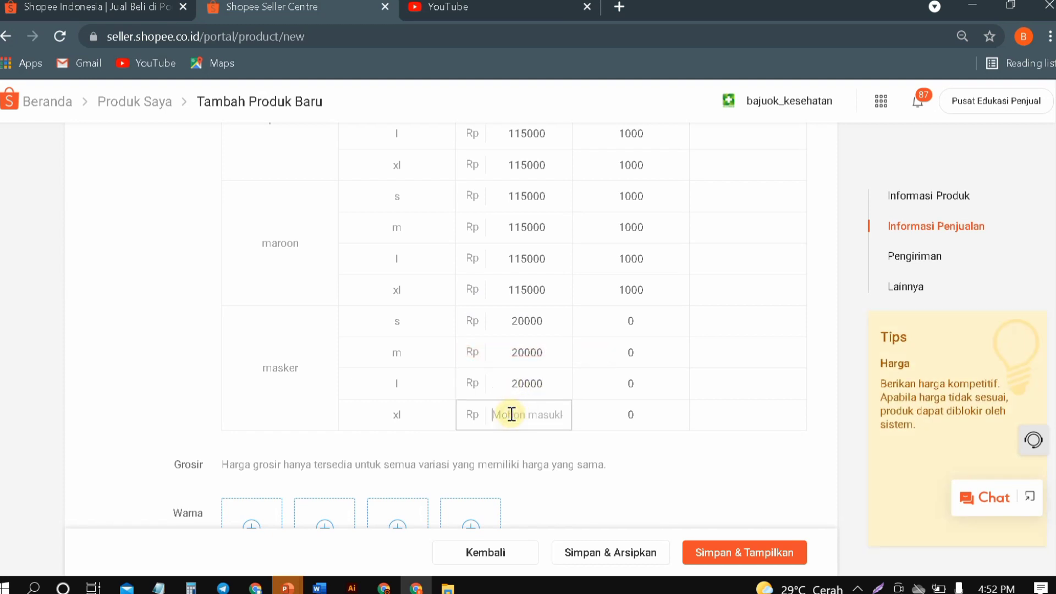
text(20000)
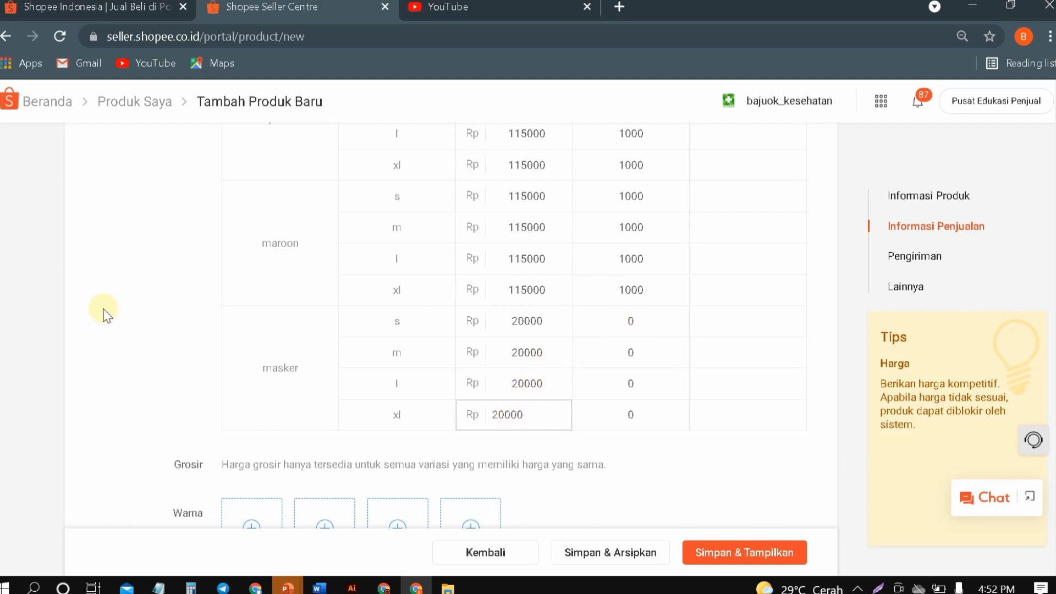
click(158, 297)
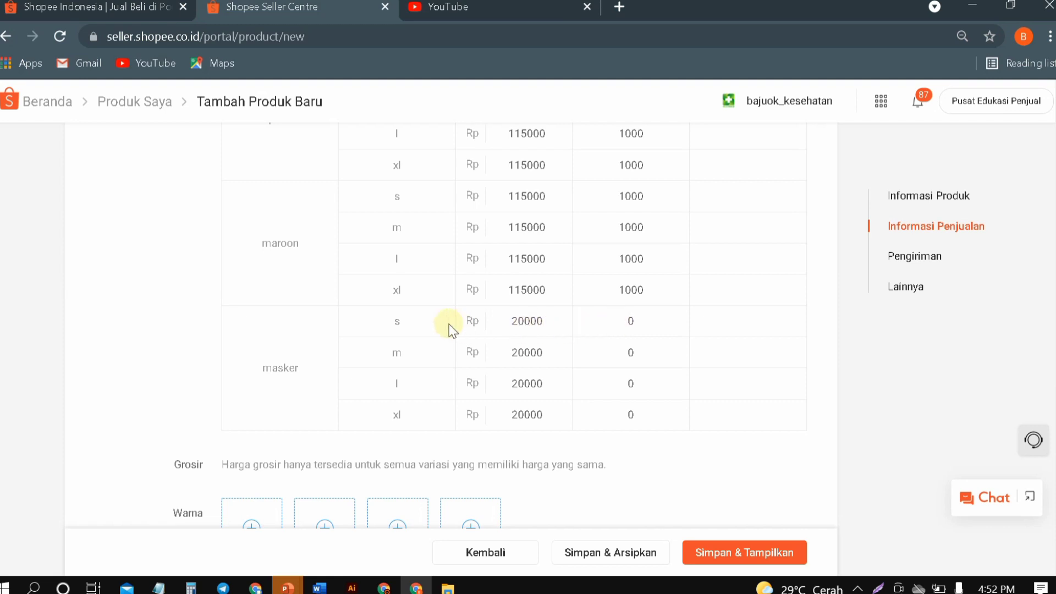
- Set the product's shipping weight (Berat) to 450 gr in the Pengiriman section
scroll(449, 325, up, 10)
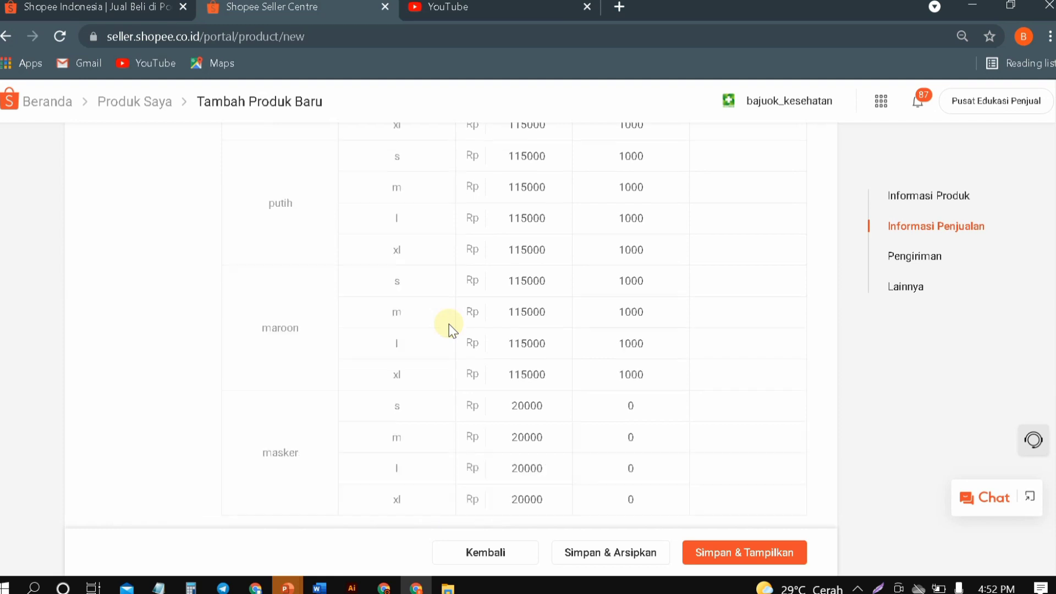
scroll(449, 324, down, 15)
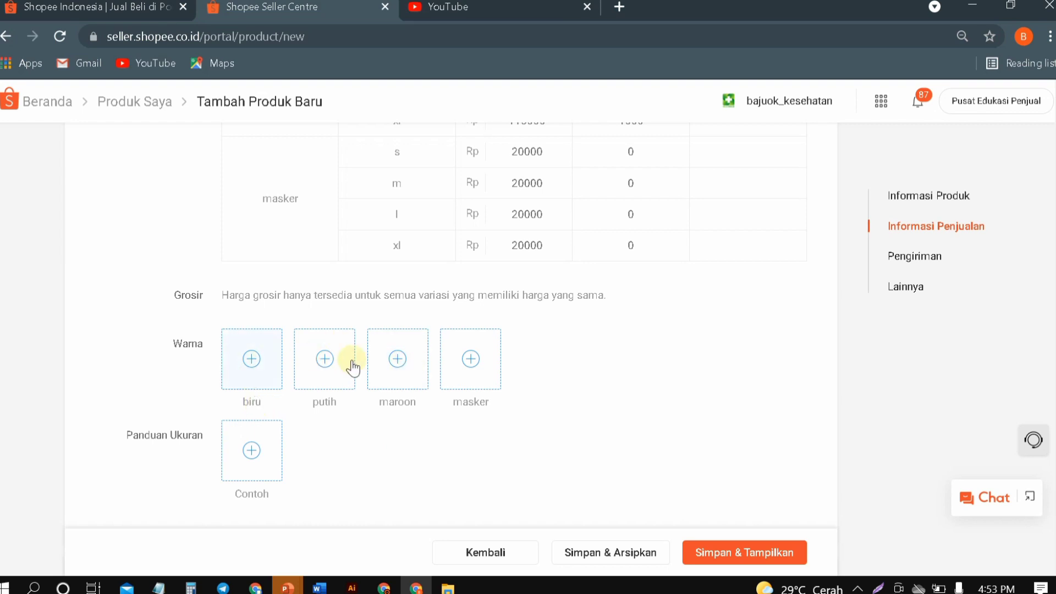
scroll(348, 400, down, 1)
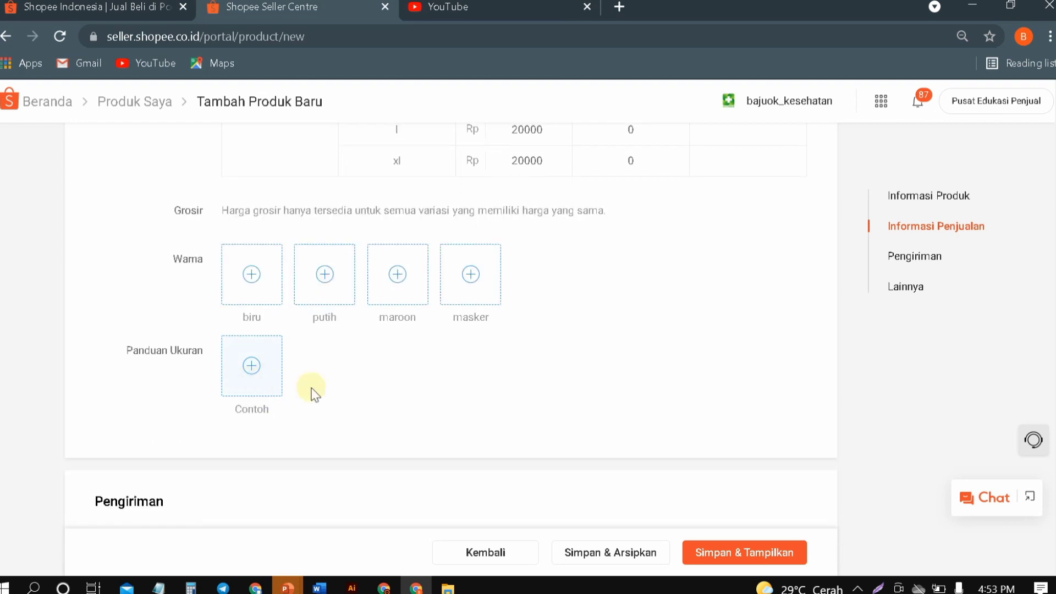
scroll(312, 387, down, 1)
scroll(312, 387, up, 1)
scroll(311, 385, down, 3)
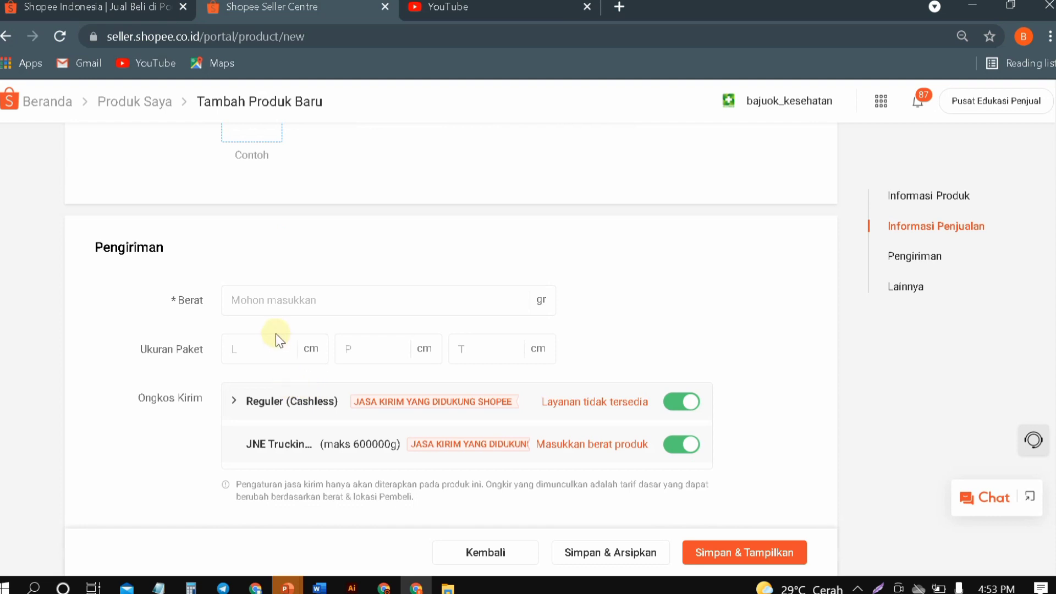
click(267, 302)
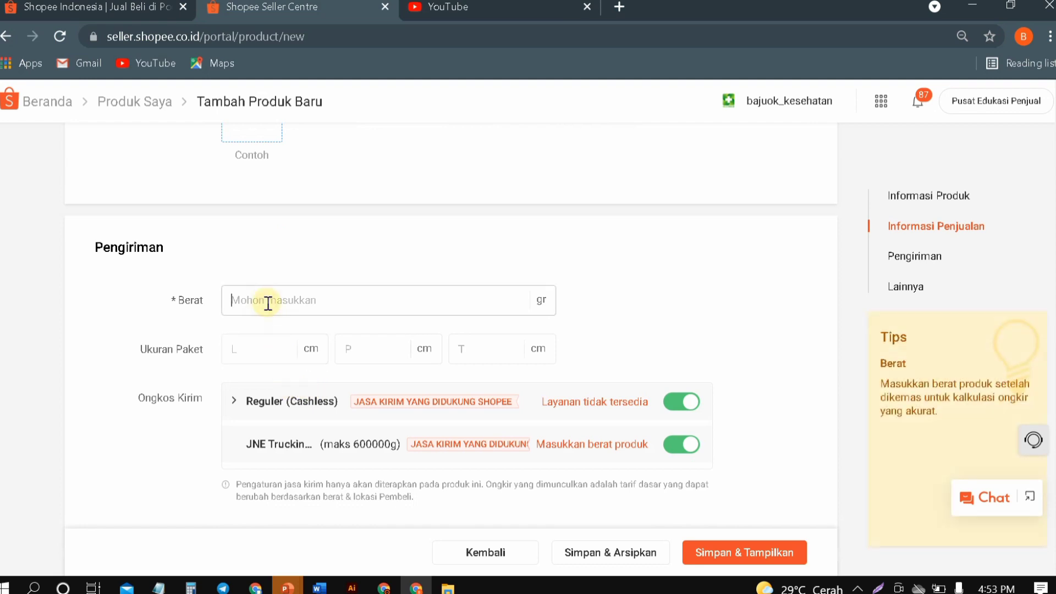
text(450)
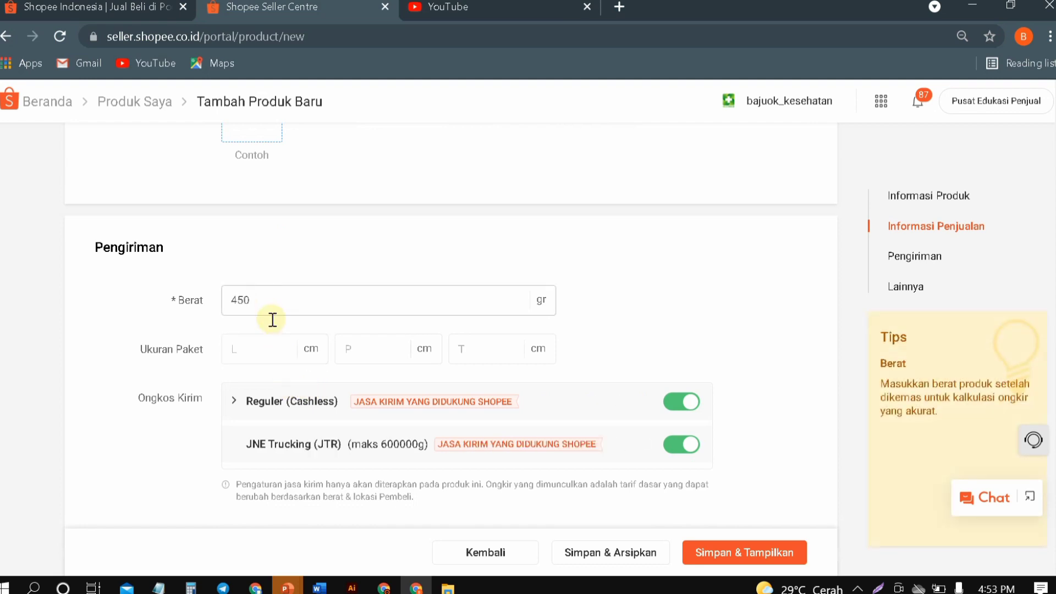
- Review the Pengiriman and Lainnya settings and switch to the Doodle 1 slide show in PowerPoint
scroll(272, 319, down, 5)
scroll(272, 319, down, 1)
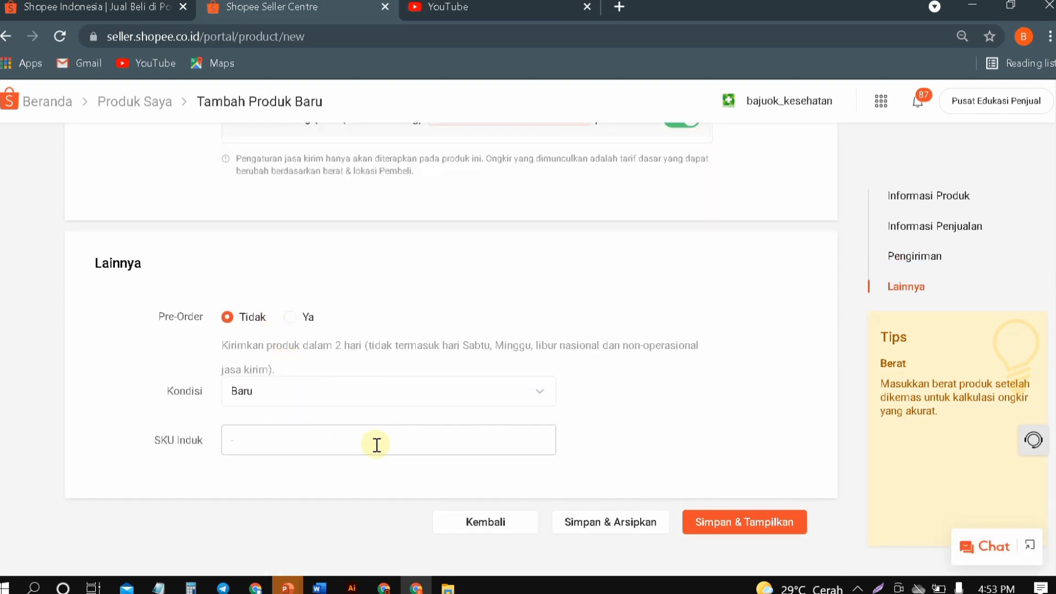
scroll(357, 446, up, 5)
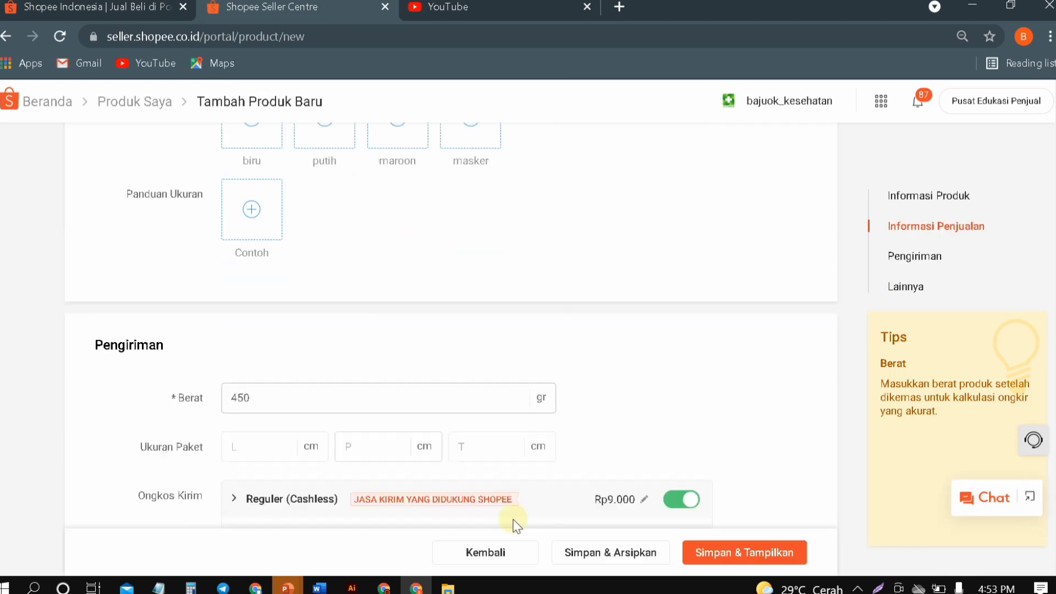
scroll(604, 495, down, 6)
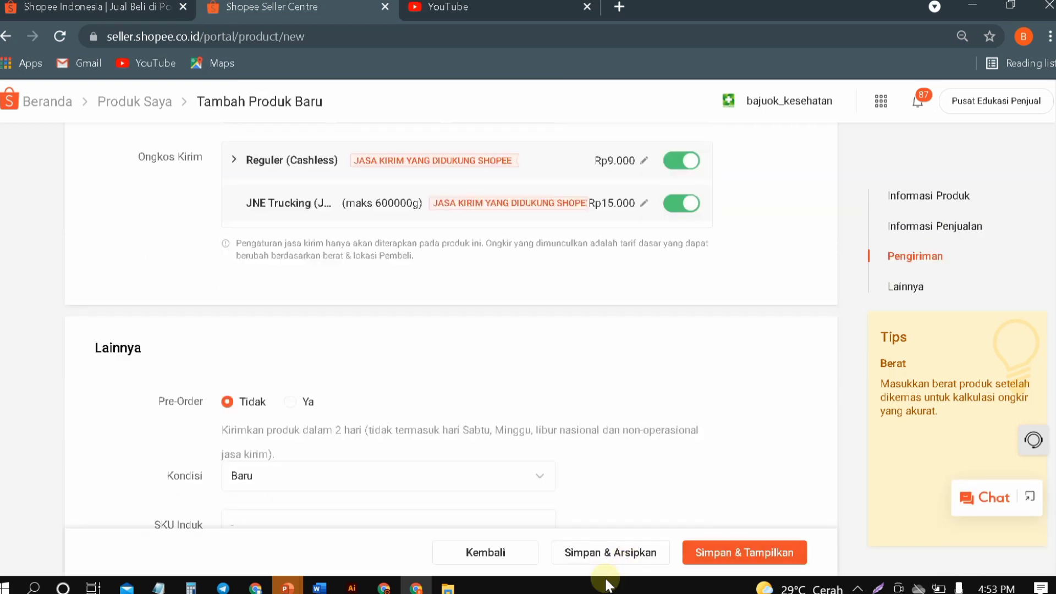
mouse_move(284, 590)
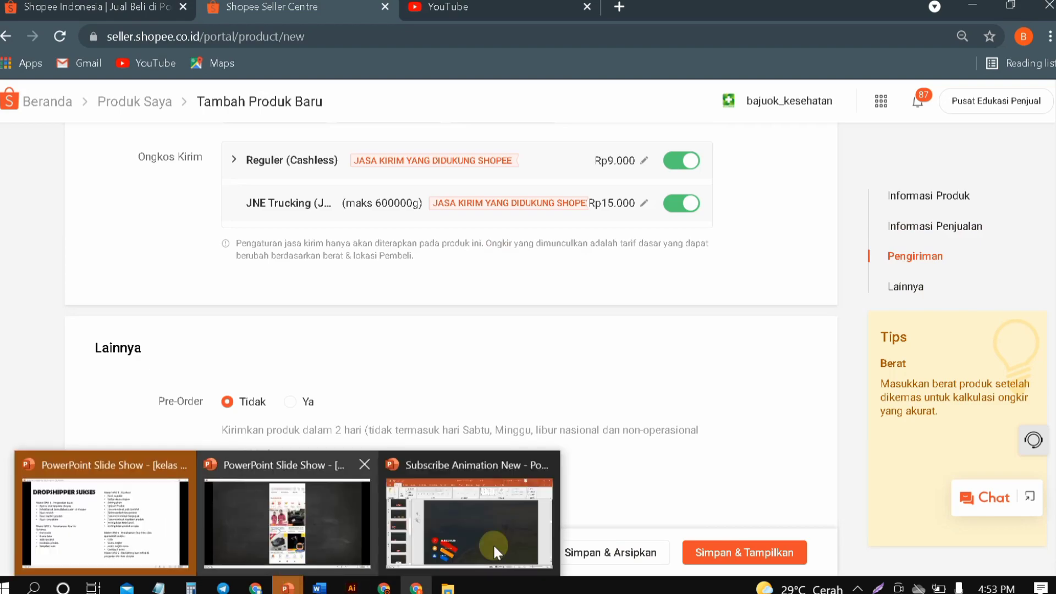
click(290, 522)
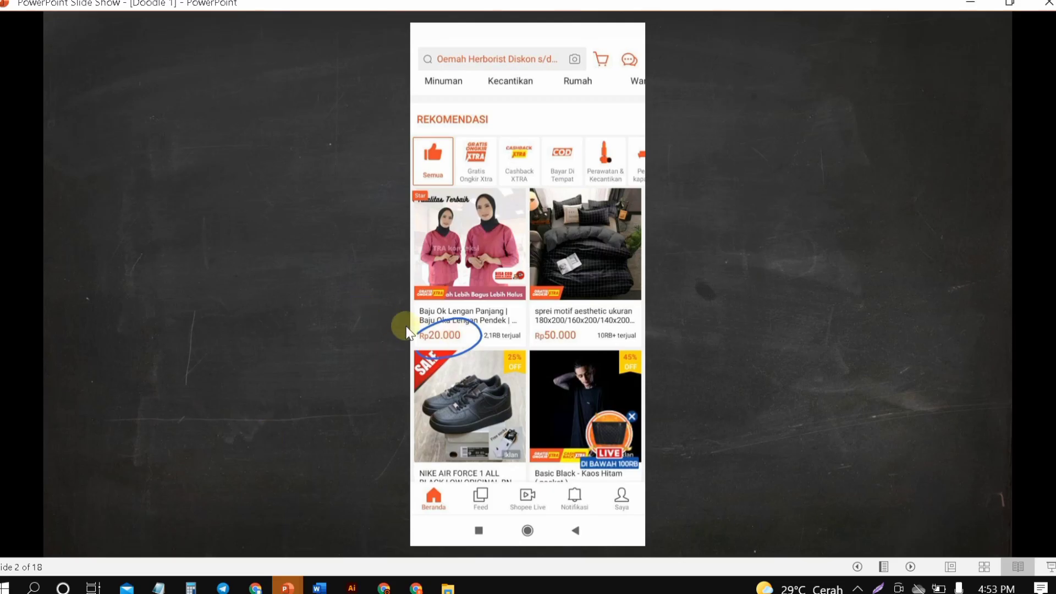